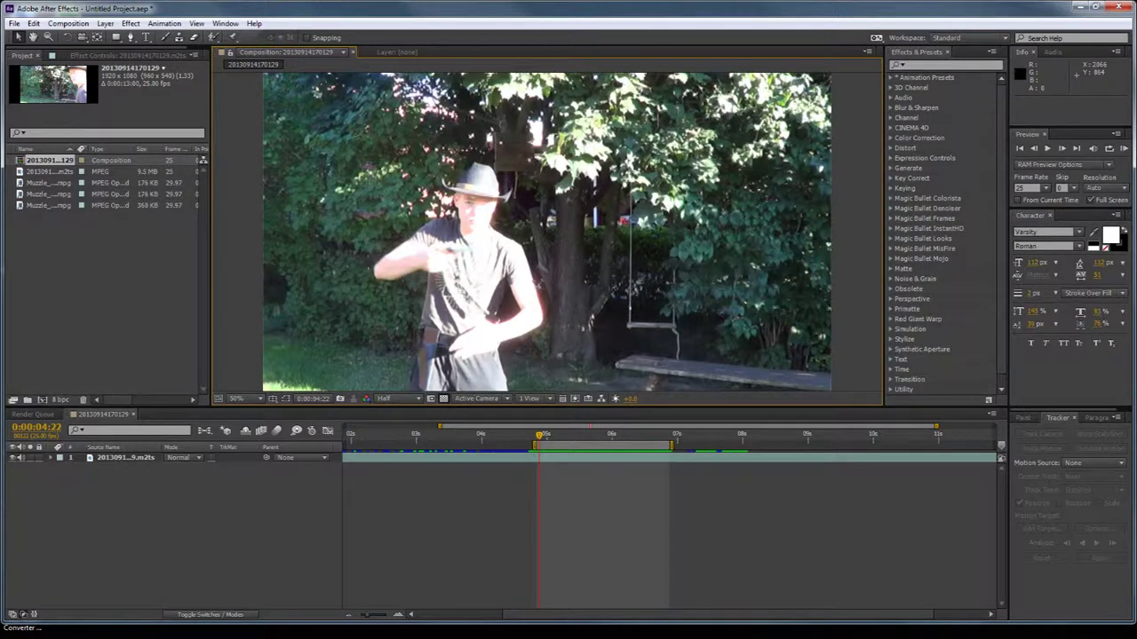
Step: Preview the footage, then add the three muzzle flash clips to the composition as layers above the footage
left_click_drag(539, 437, 565, 436)
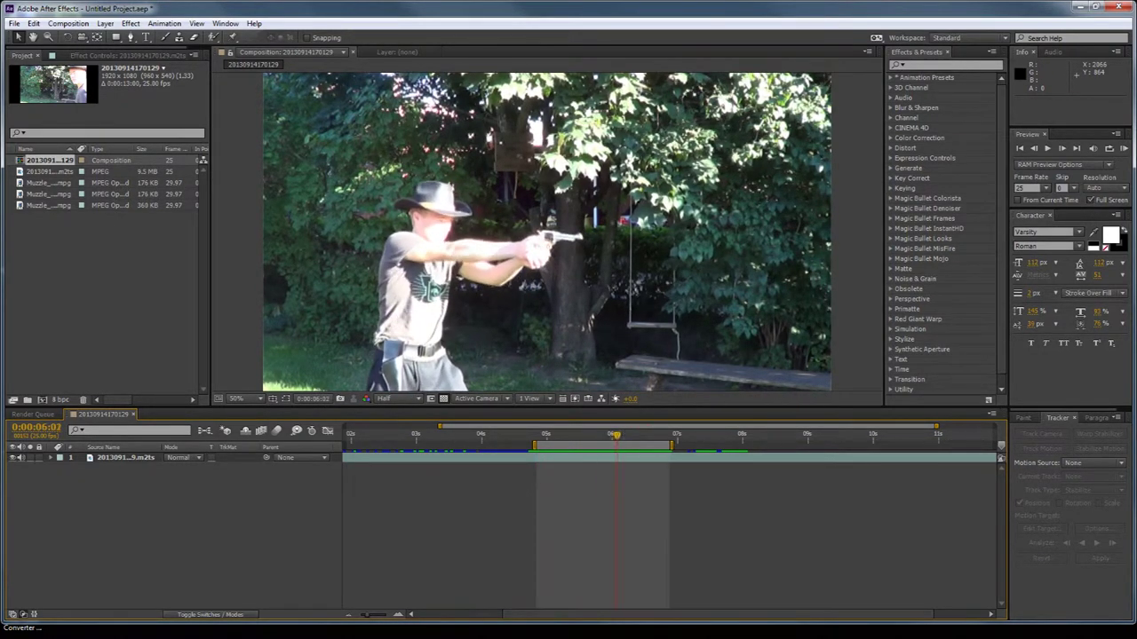
key("space")
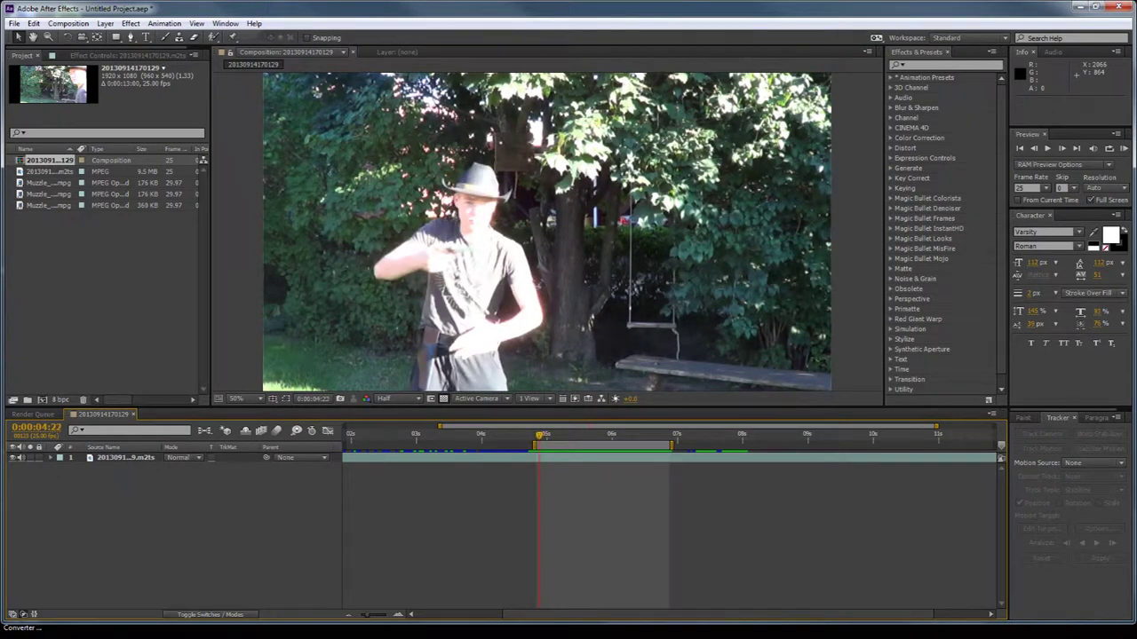
left_click(48, 183)
left_click(48, 195)
left_click(48, 205)
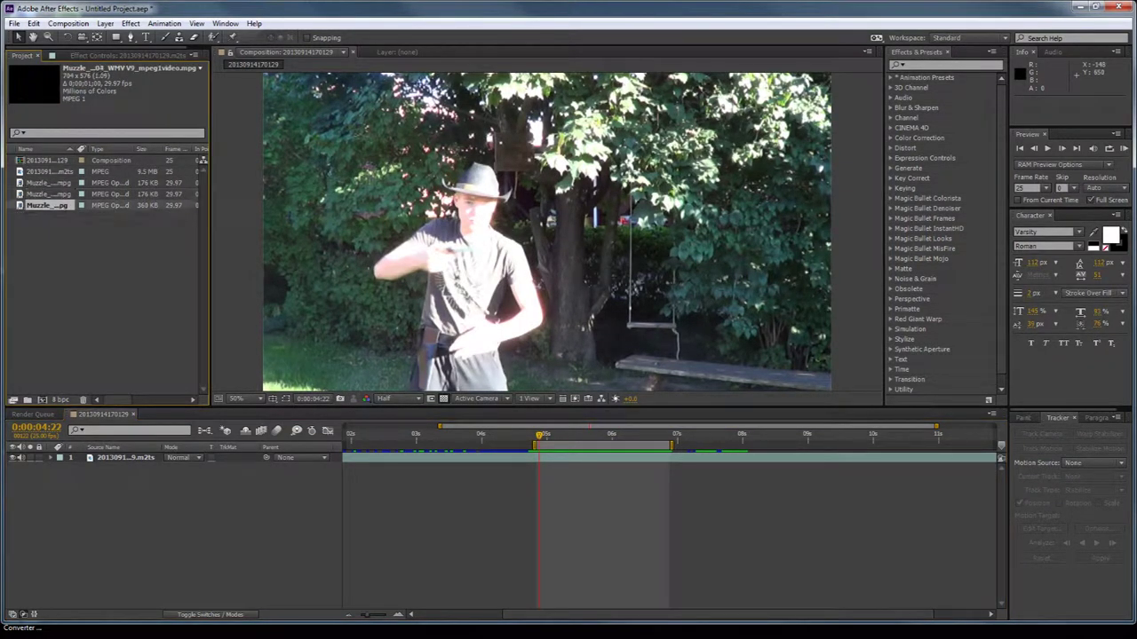
key("Up")
key("Up")
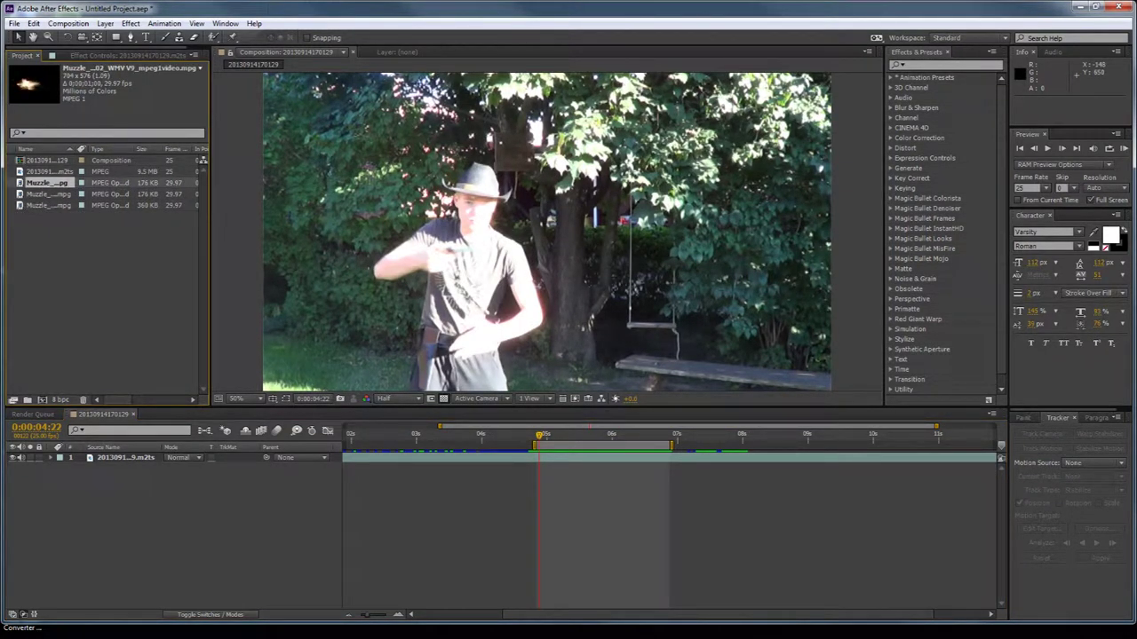
key("ctrl+slash")
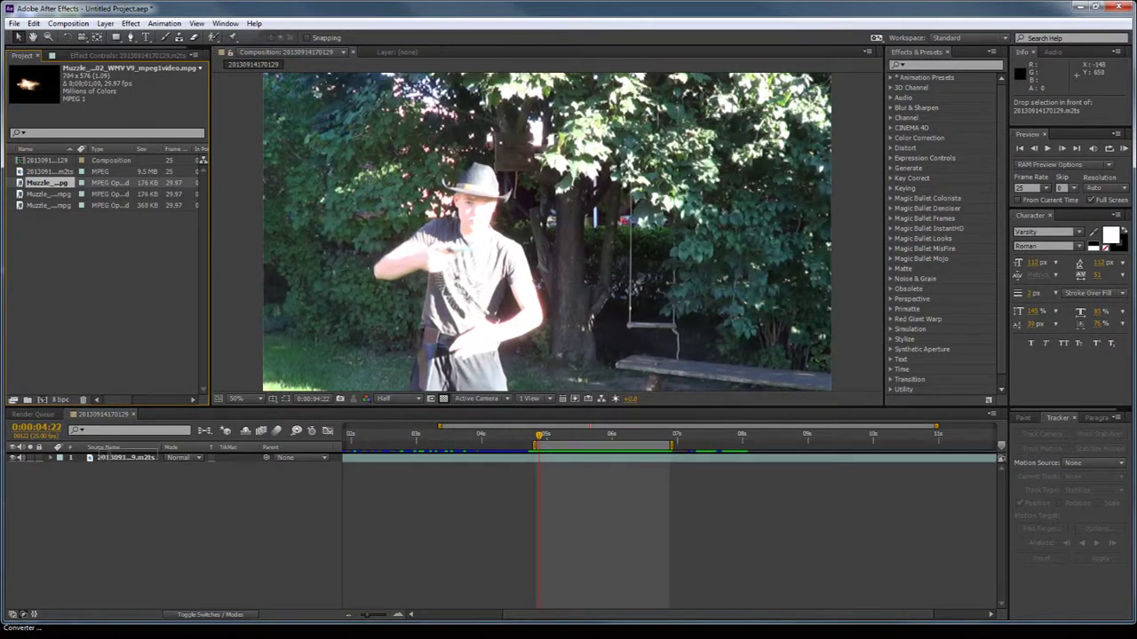
left_click_drag(198, 234, 121, 453)
left_click(126, 524)
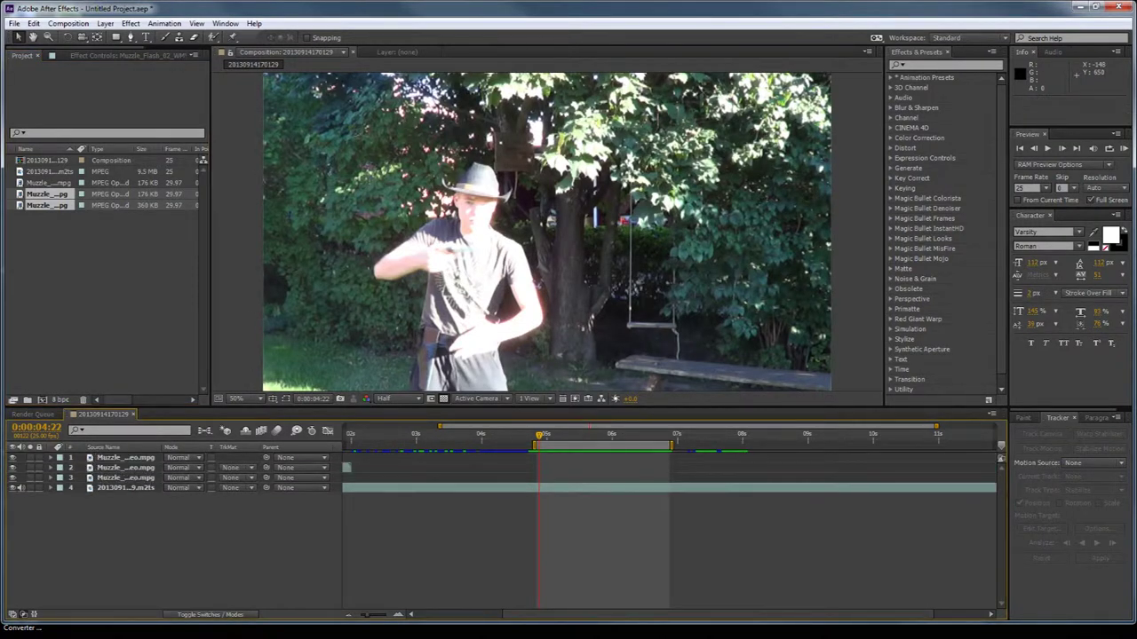
Step: Start the Muzzle_Flash_02 layer at 0:00:04:22 and set its blending mode to Add
left_click(125, 478)
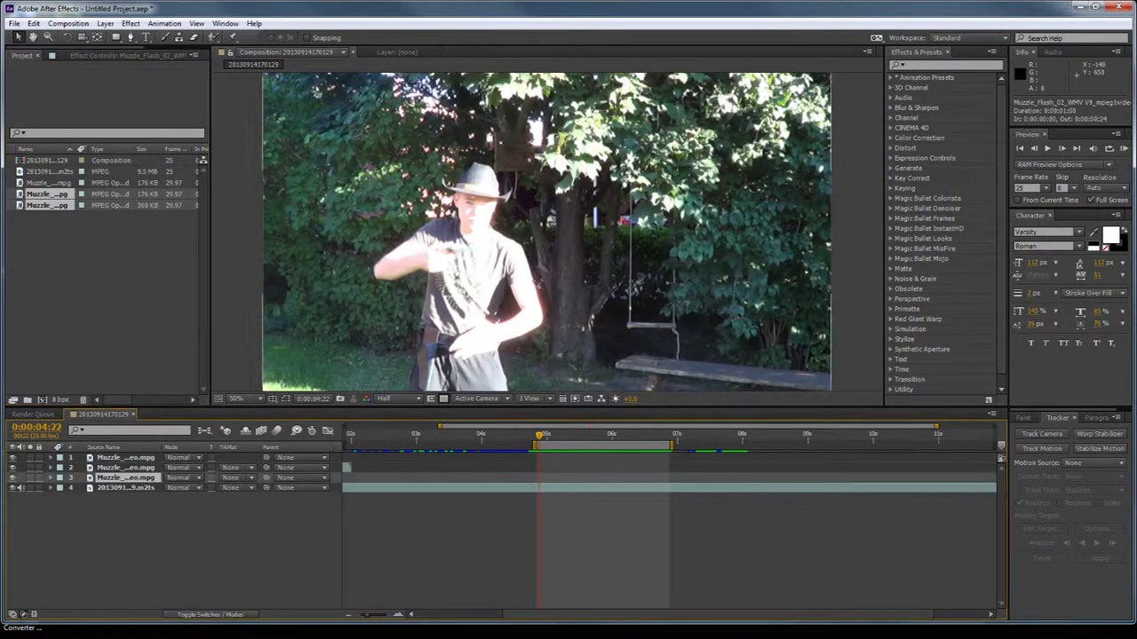
key("minus")
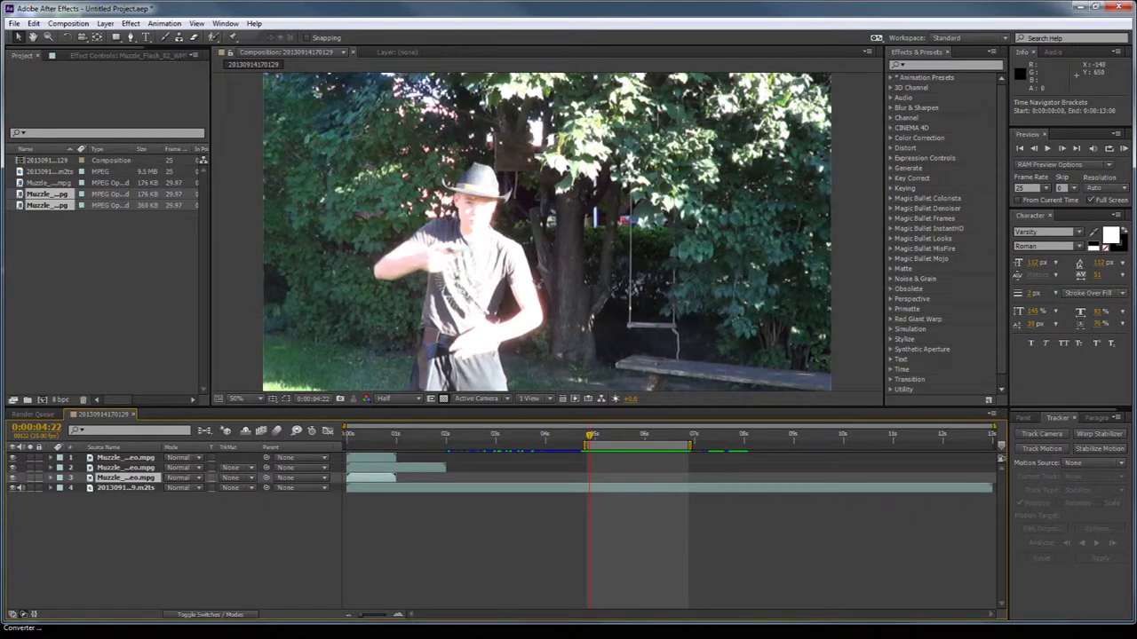
left_click_drag(371, 478, 613, 478)
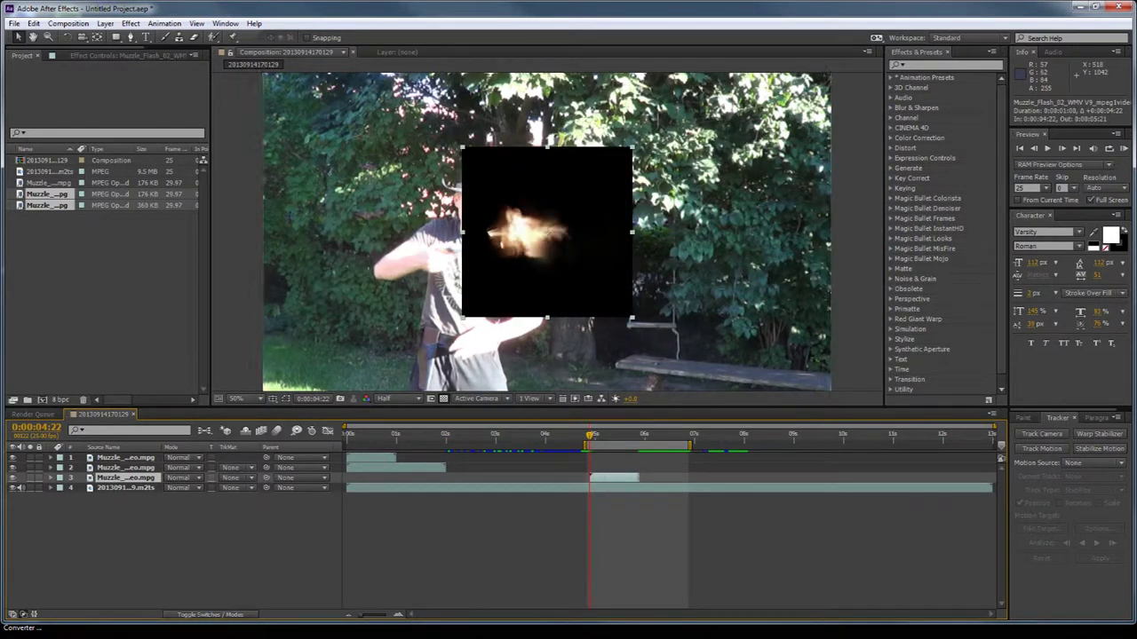
left_click(177, 478)
left_click(221, 242)
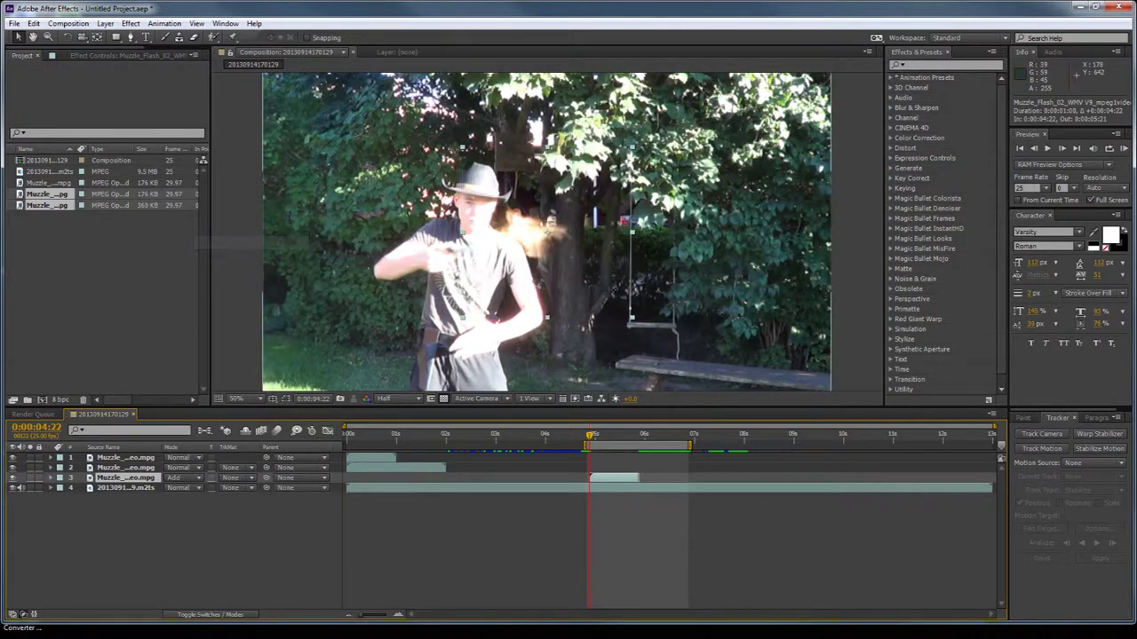
Step: Retime the Muzzle_Flash_02 layer so that it starts on the gunshot frame at 0:00:05:09
left_click_drag(552, 240, 614, 202)
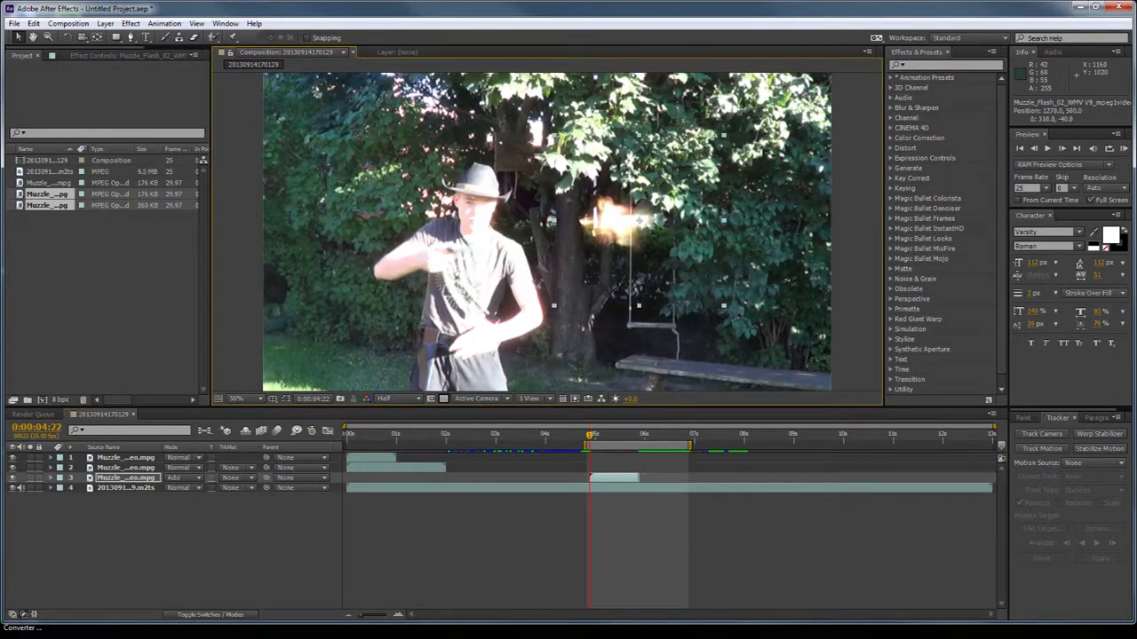
key("space")
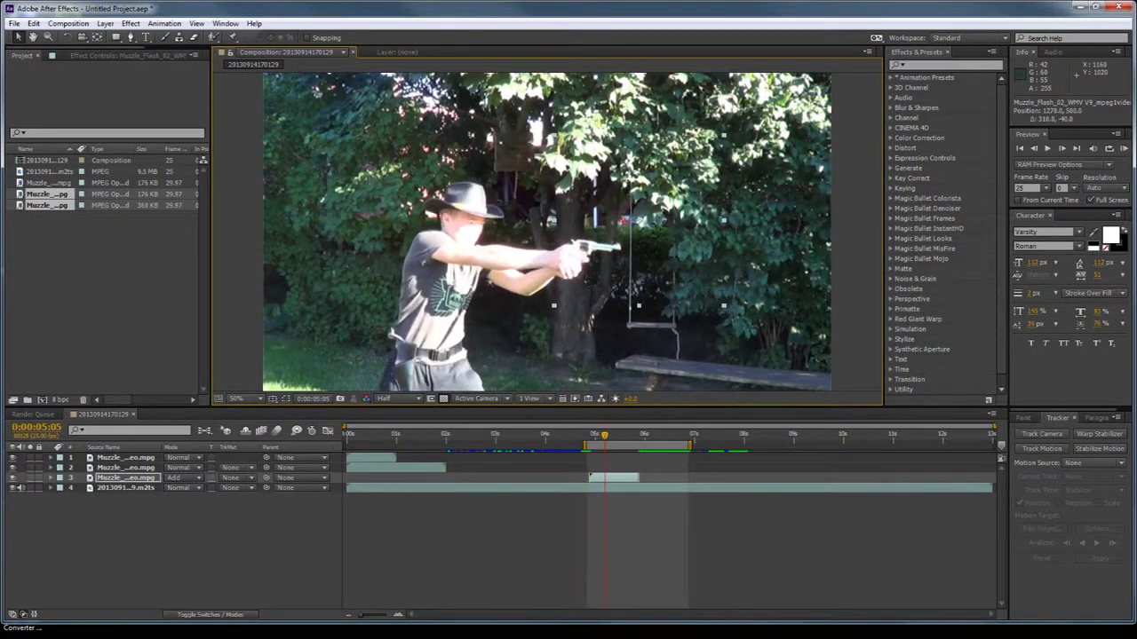
key("Page_Down")
key("Page_Down")
left_click_drag(622, 477, 646, 478)
Step: Stretch the first flash horizontally to about 124% and place it at the gun's muzzle, at about 1338, 546
mouse_move(628, 215)
left_mouse_down()
mouse_move(658, 241)
mouse_move(643, 227)
left_mouse_up()
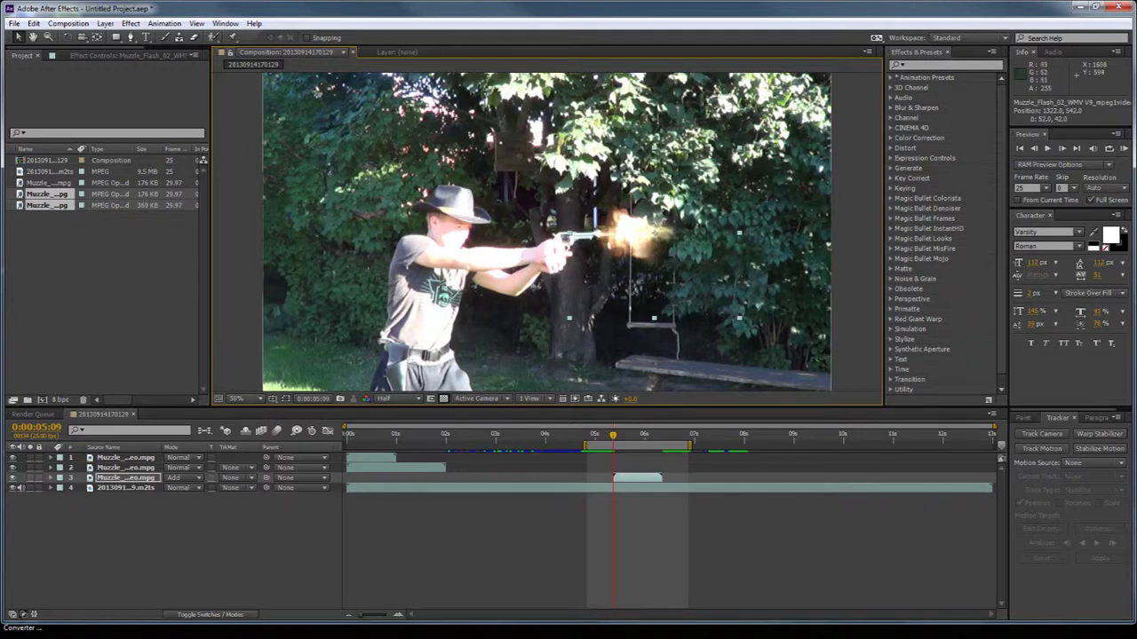
left_click_drag(739, 233, 761, 238)
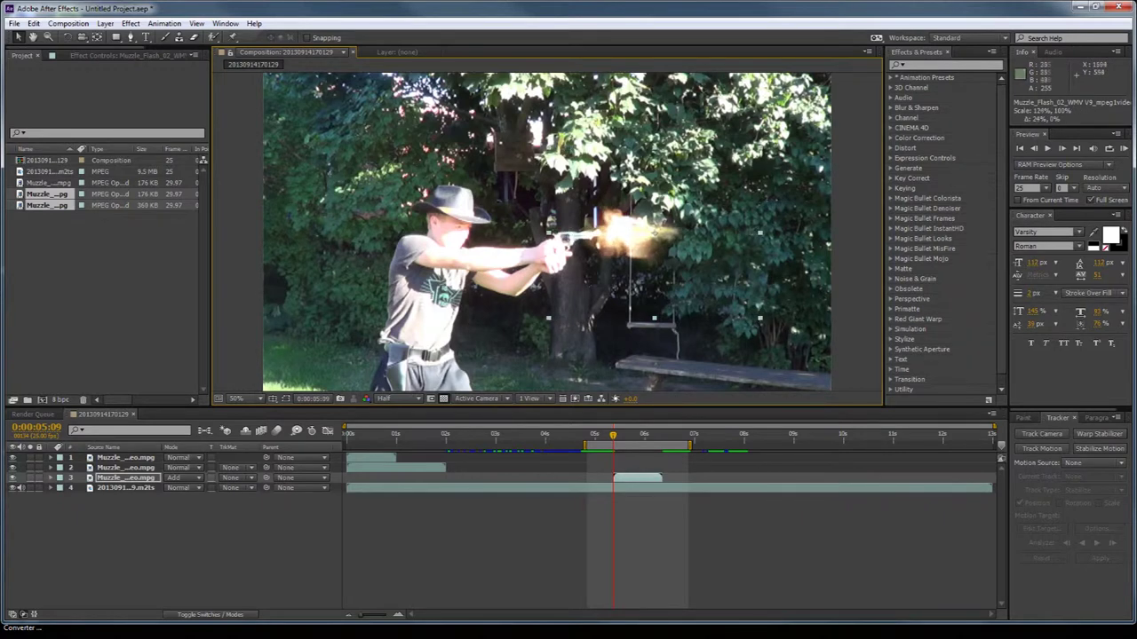
mouse_move(627, 238)
left_mouse_down()
mouse_move(640, 237)
mouse_move(630, 239)
left_mouse_up()
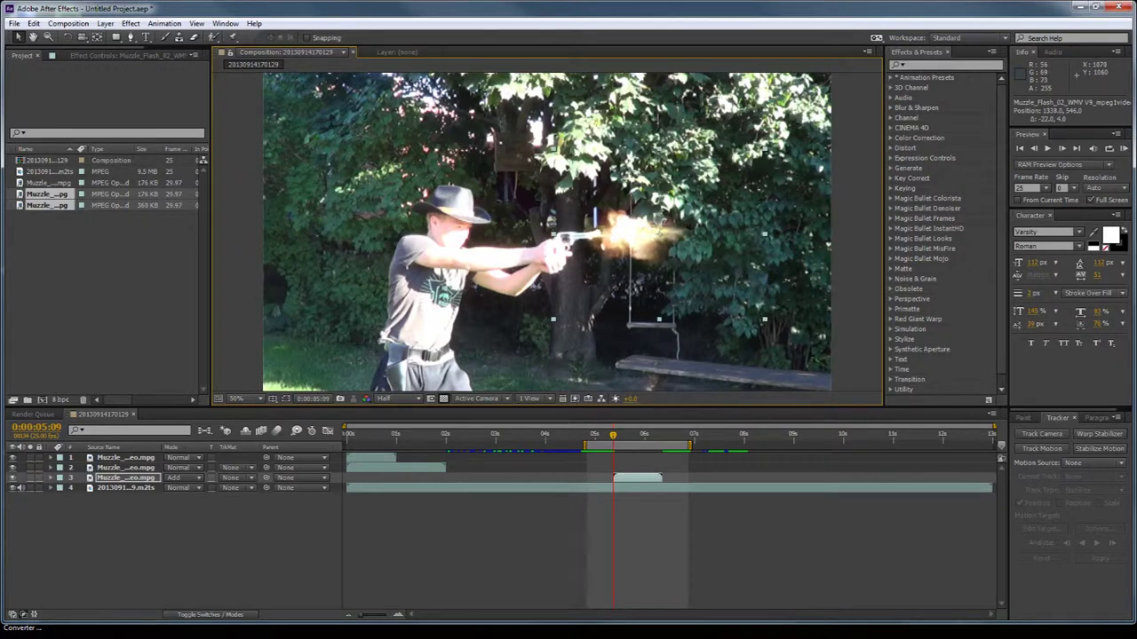
Step: Start the Muzzle_Flash_04 layer on the second shot at 0:00:05:15 and set its blending mode to Add
key("space")
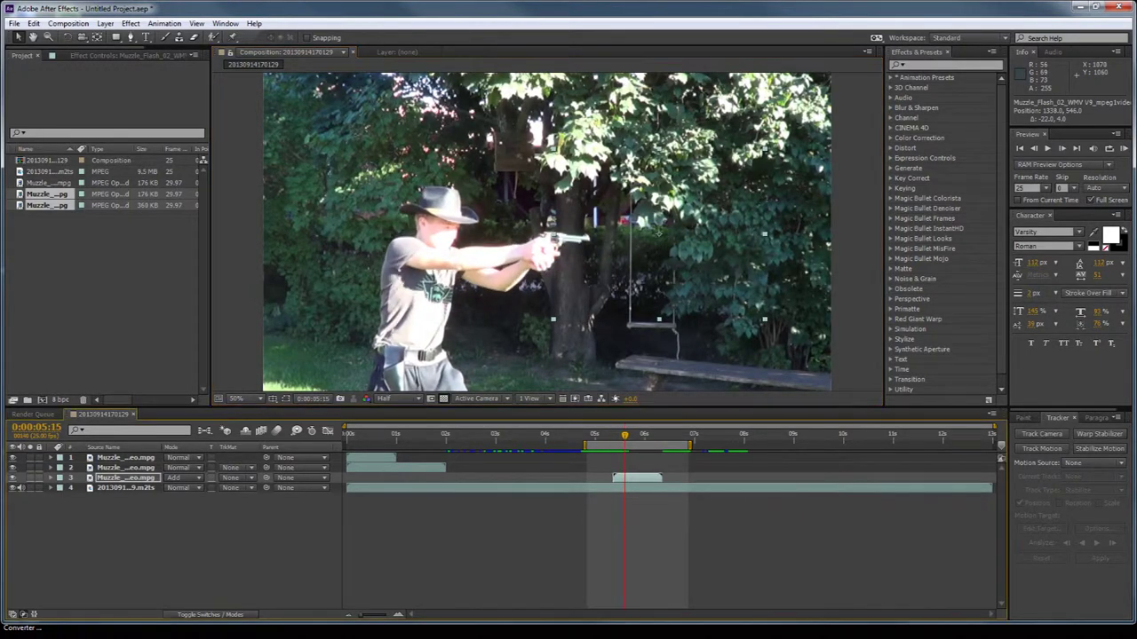
left_click_drag(371, 458, 439, 458)
left_click_drag(409, 468, 687, 468)
left_click(179, 468)
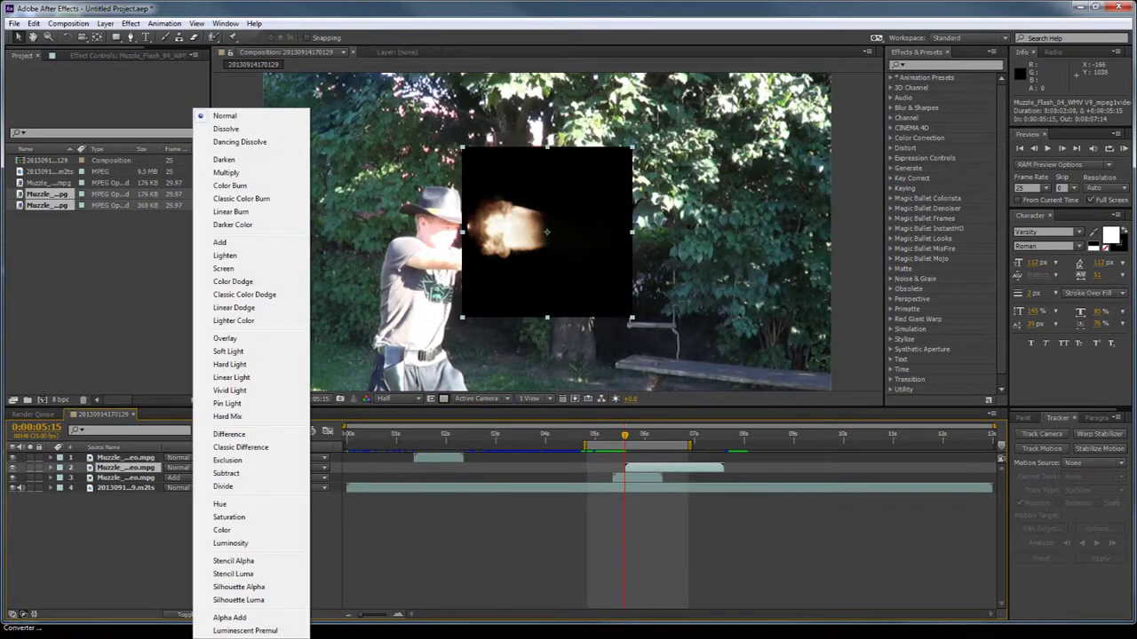
left_click(253, 244)
Step: Place the second flash at the gun's muzzle, resizing it and rotating it slightly clockwise to follow the barrel
left_click_drag(644, 267, 626, 244)
left_click_drag(556, 327, 579, 318)
left_click_drag(665, 247, 646, 251)
key("w")
key("v")
Step: Start the Muzzle_Flash_03 layer on the third shot at 0:00:05:23 and set its blending mode to Add
key("space")
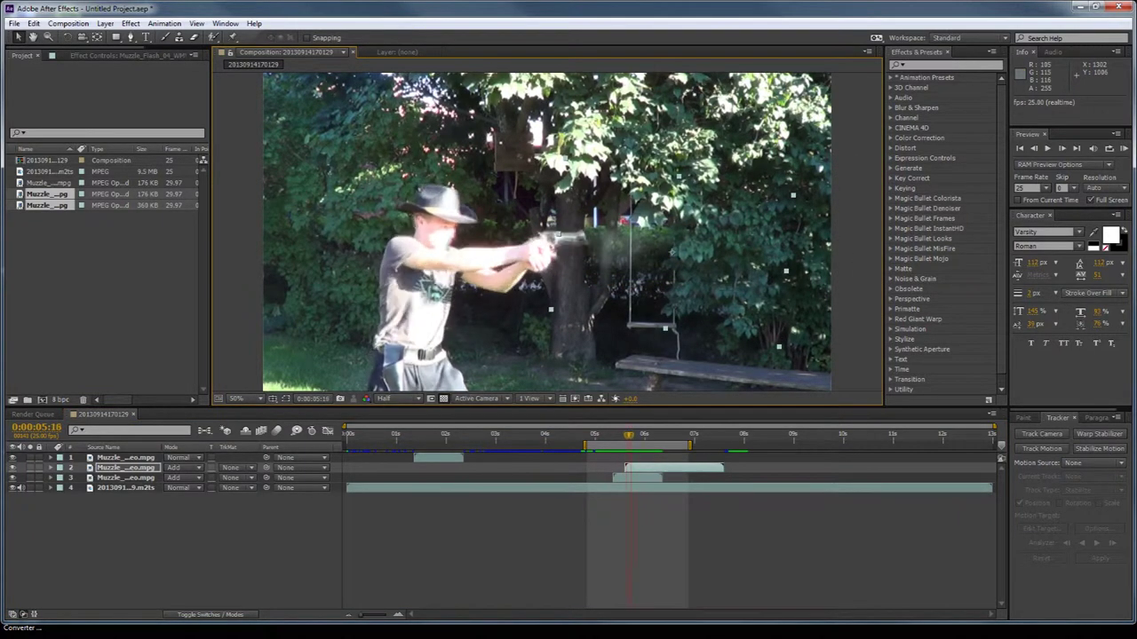
left_click_drag(438, 457, 666, 457)
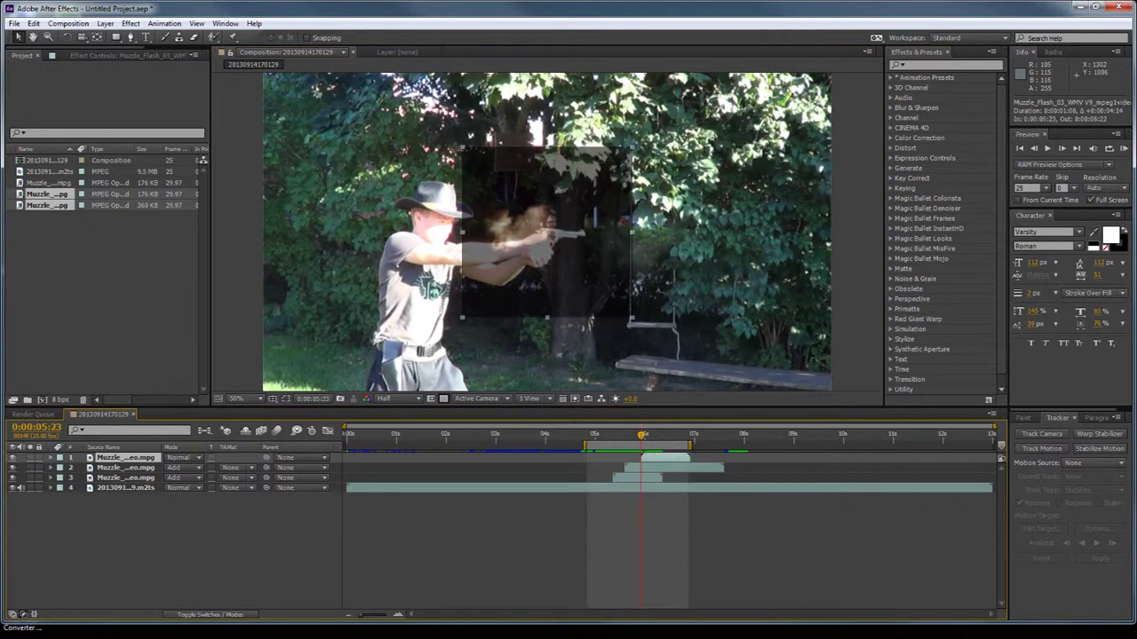
left_click(189, 458)
left_click(284, 240)
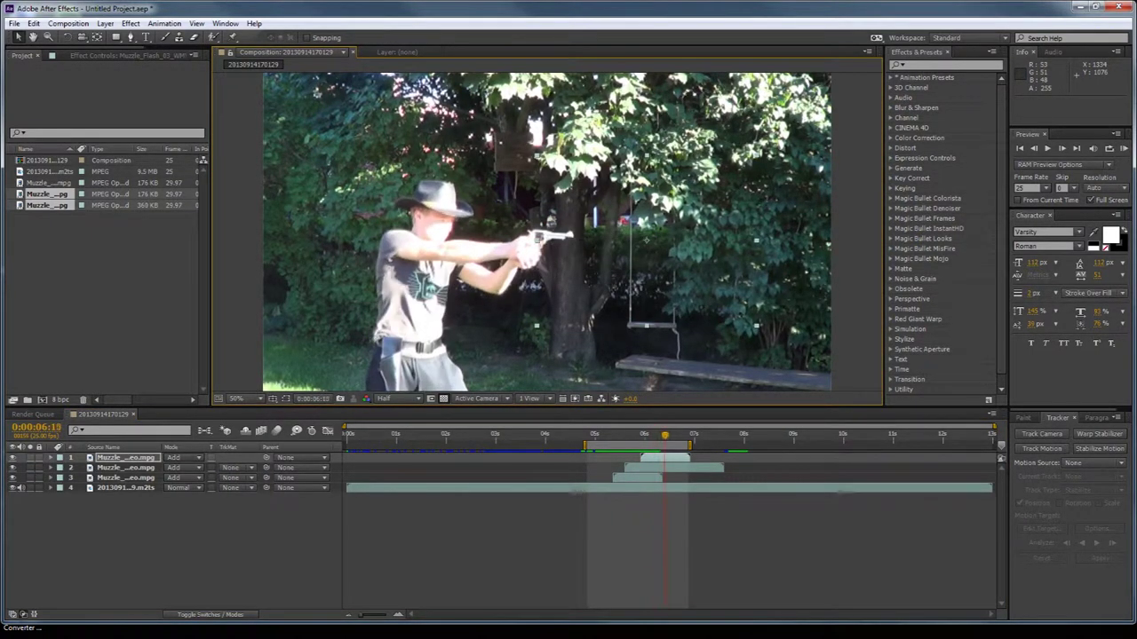
Step: Duplicate the Muzzle_Flash_02 layer for the fourth shot at 0:00:06:06 and align the copy's flash with the gun's muzzle
left_click(637, 477)
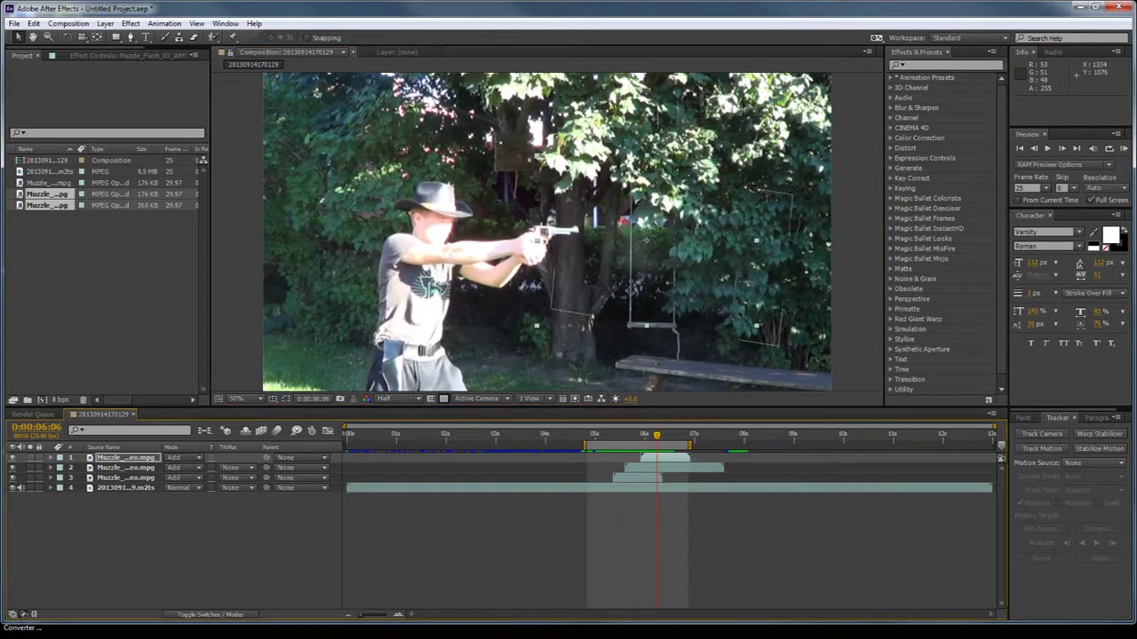
key("ctrl+d")
left_click_drag(637, 480, 683, 479)
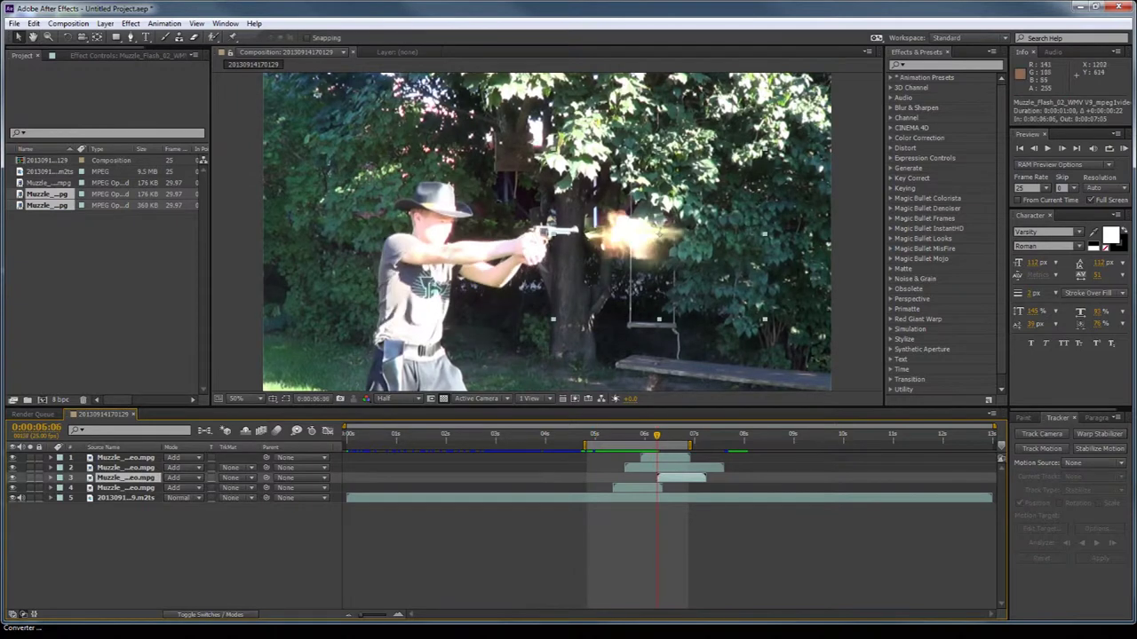
left_click_drag(625, 237, 623, 237)
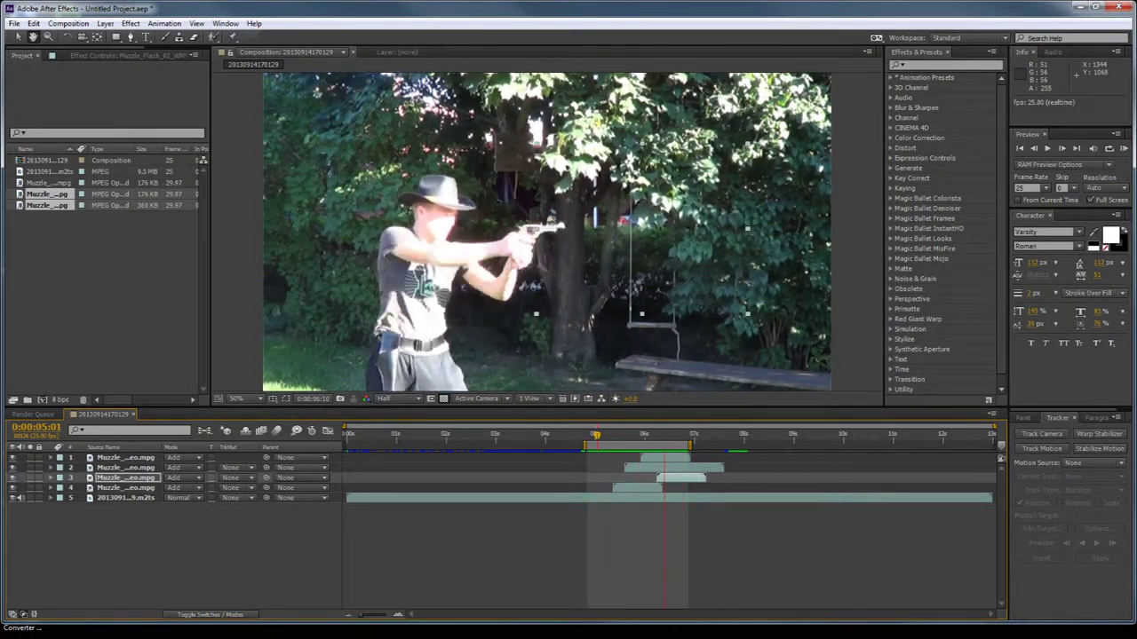
key("space")
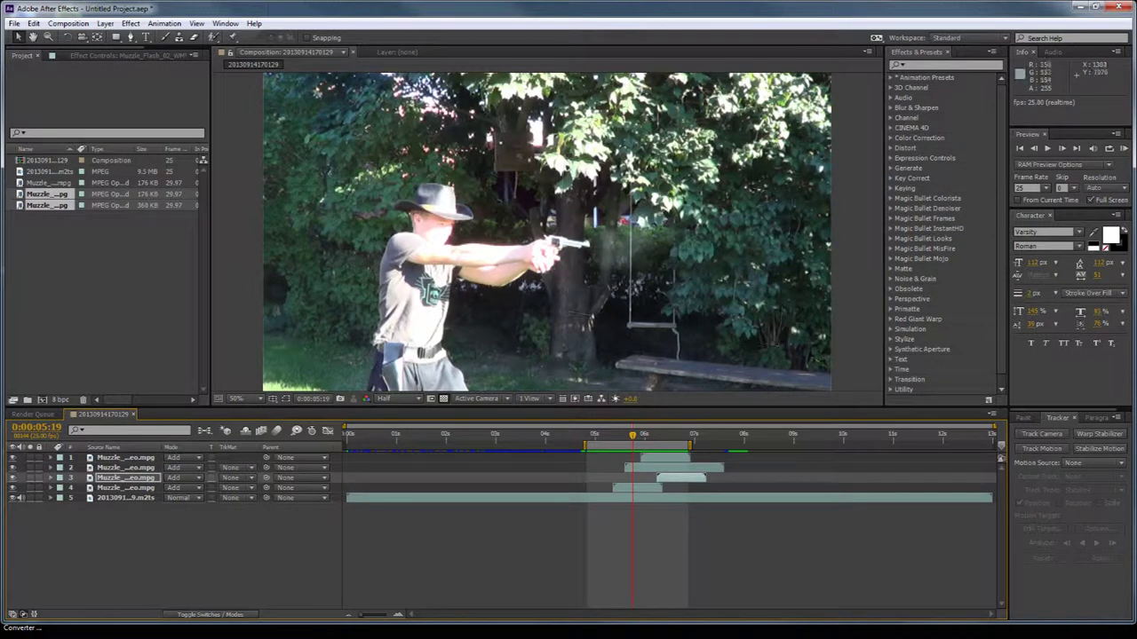
Step: Pre-compose the four muzzle flash layers into a new composition named MF, moving all attributes into it
left_click(646, 487)
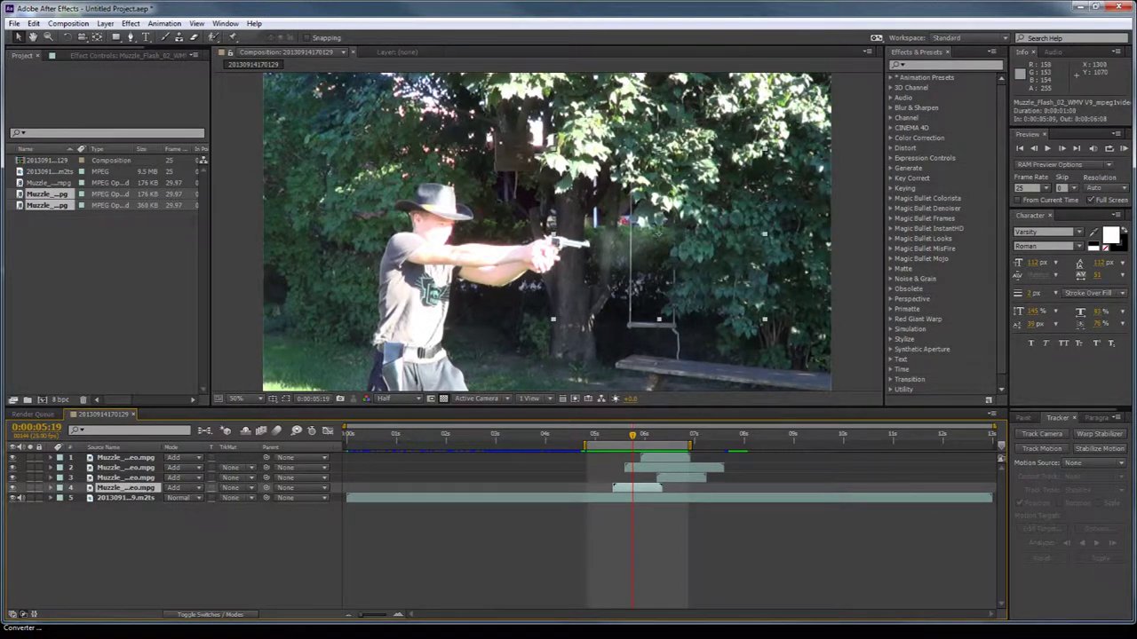
left_click(665, 458, "shift")
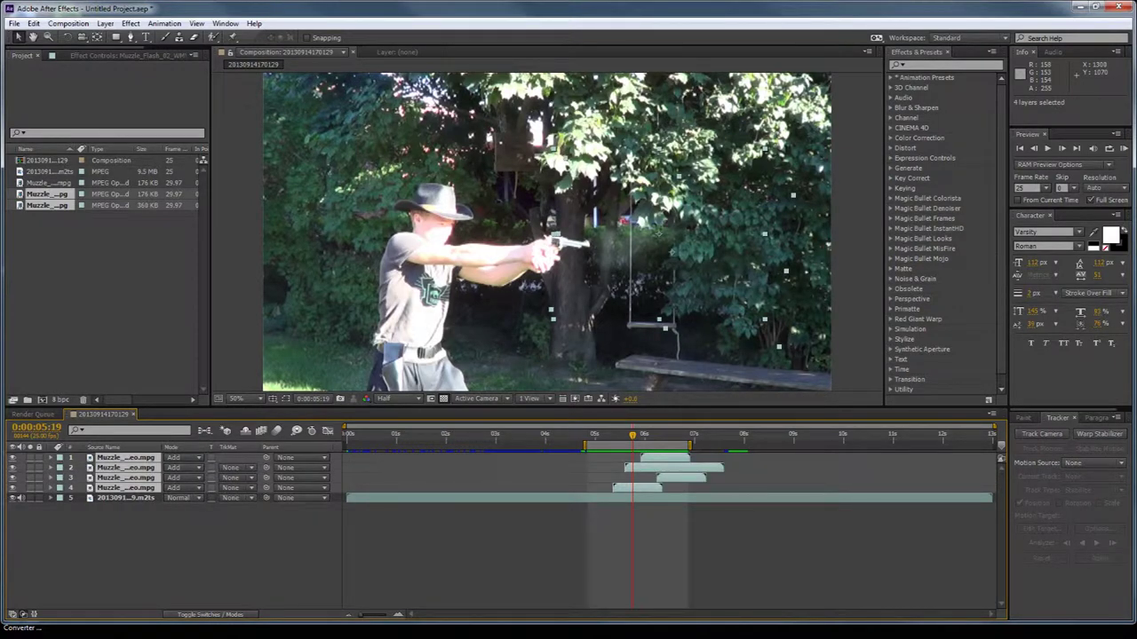
key("ctrl+shift+c")
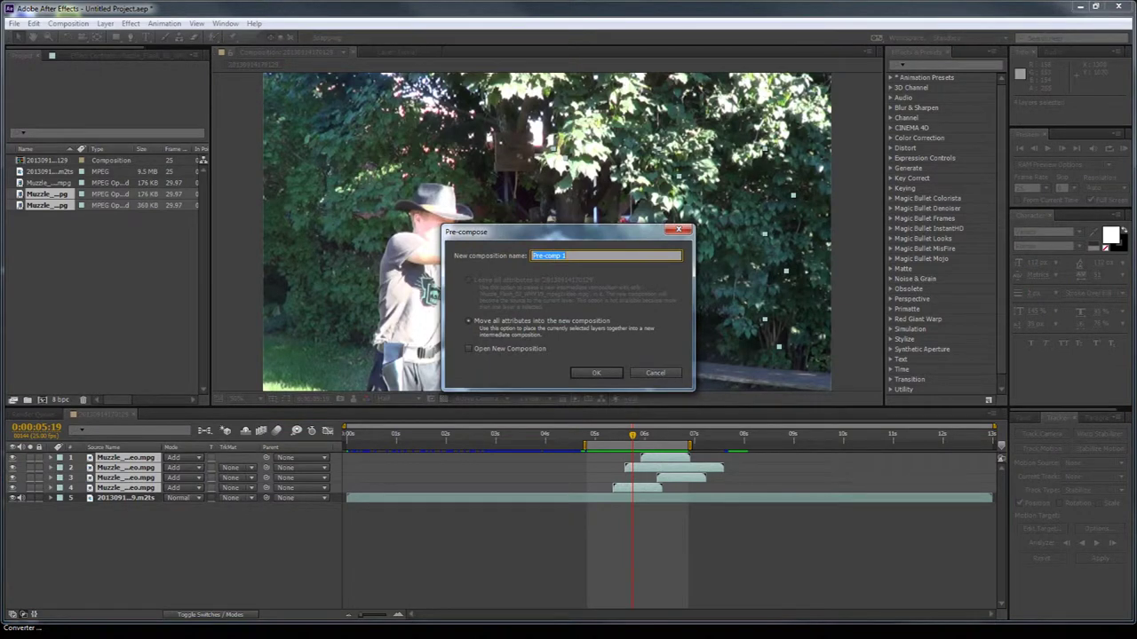
key("Escape")
left_click(105, 24)
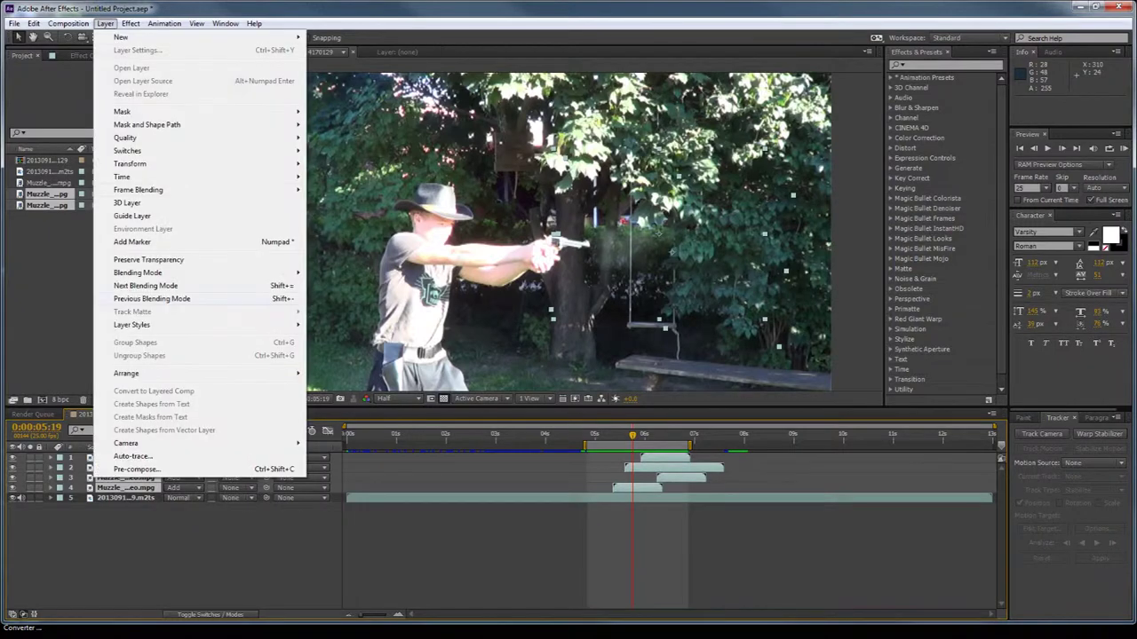
left_click(137, 470)
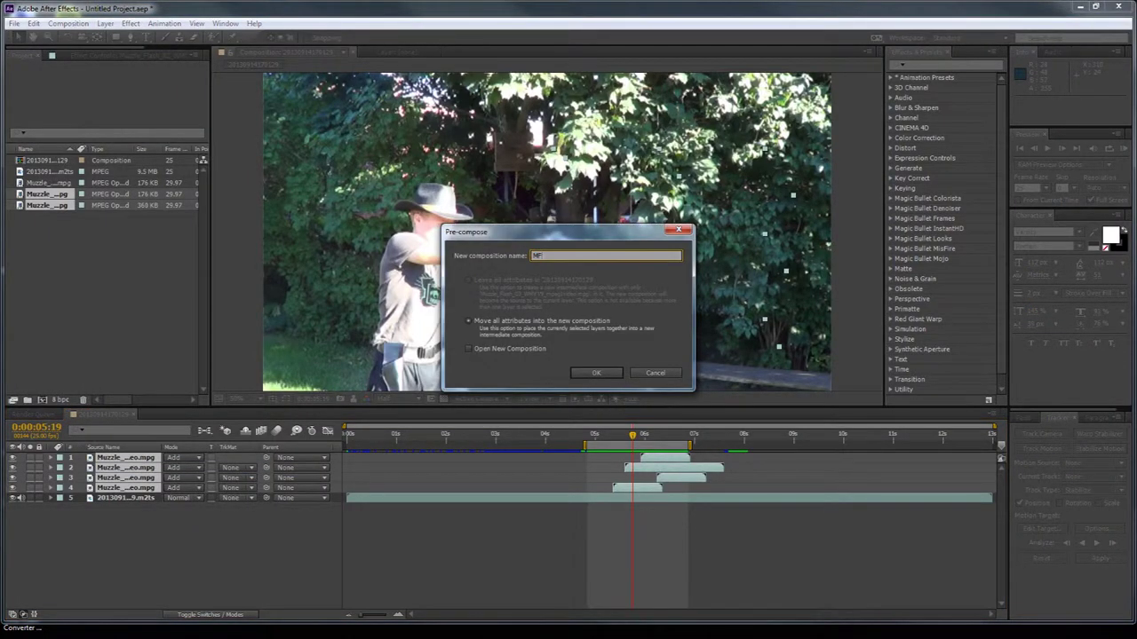
key("Return")
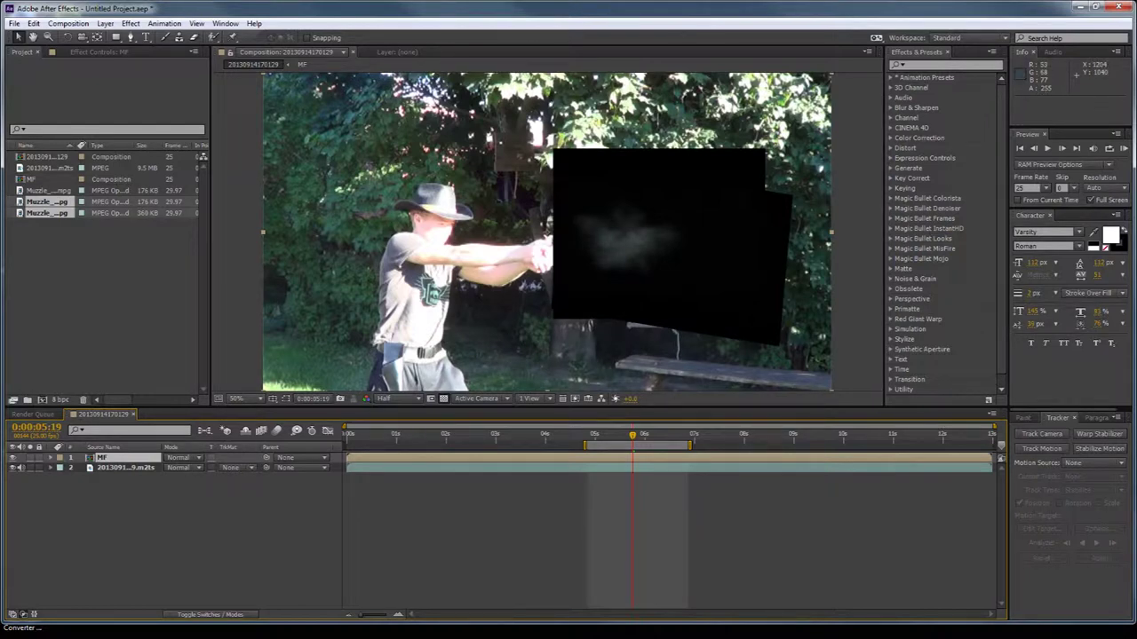
Step: Set the MF layer's blending mode to Add
mouse_move(633, 436)
left_mouse_down()
mouse_move(662, 435)
mouse_move(629, 435)
left_mouse_up()
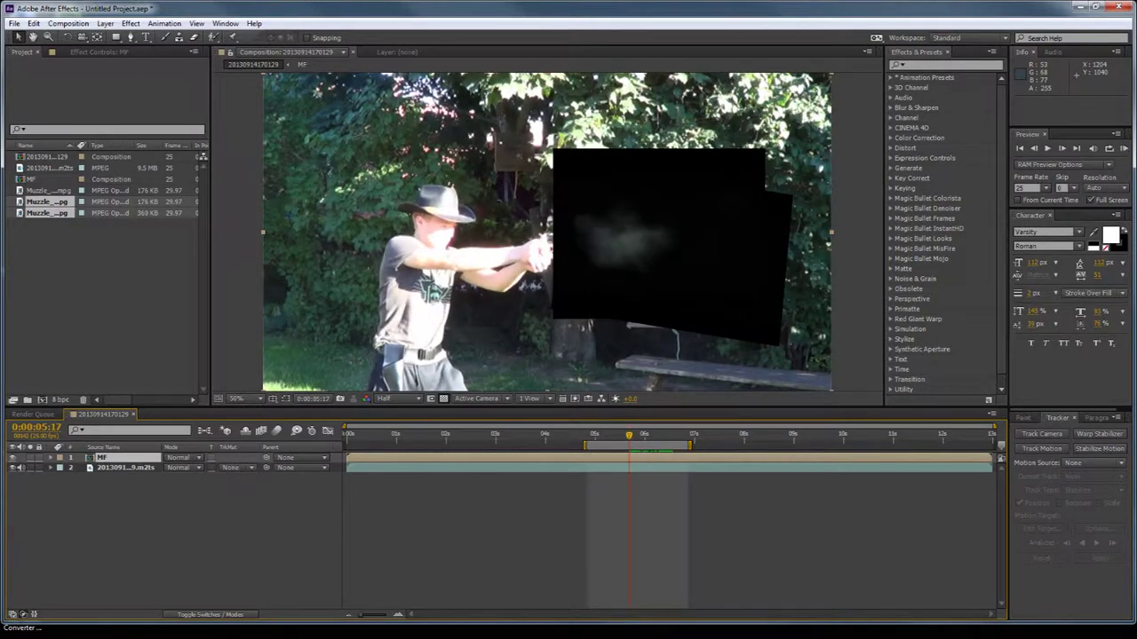
left_click(183, 458)
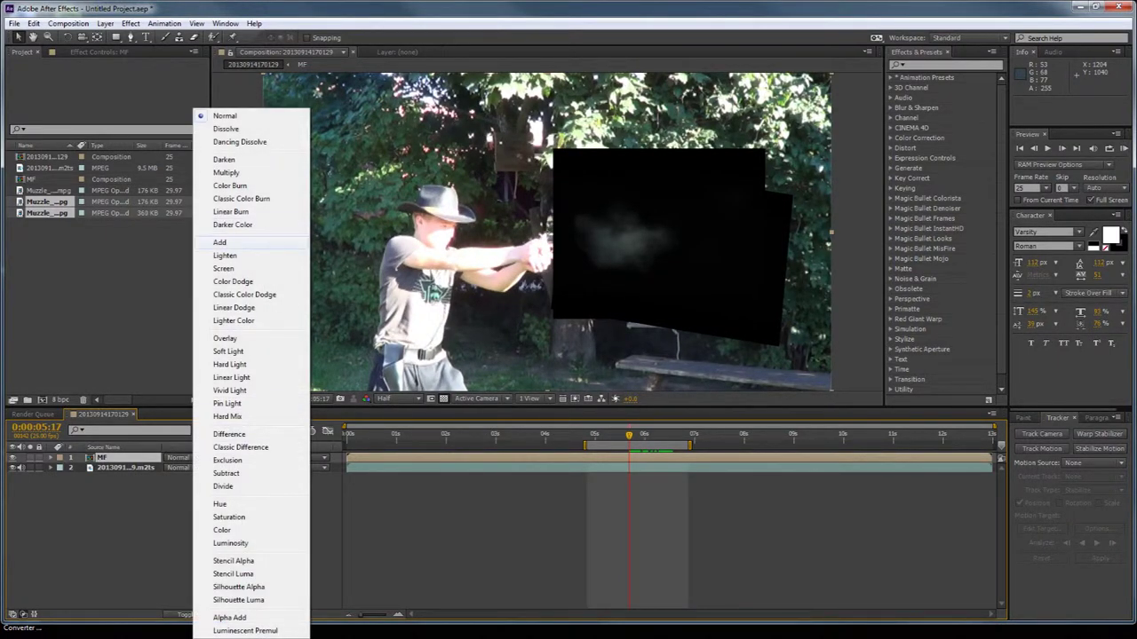
left_click(227, 243)
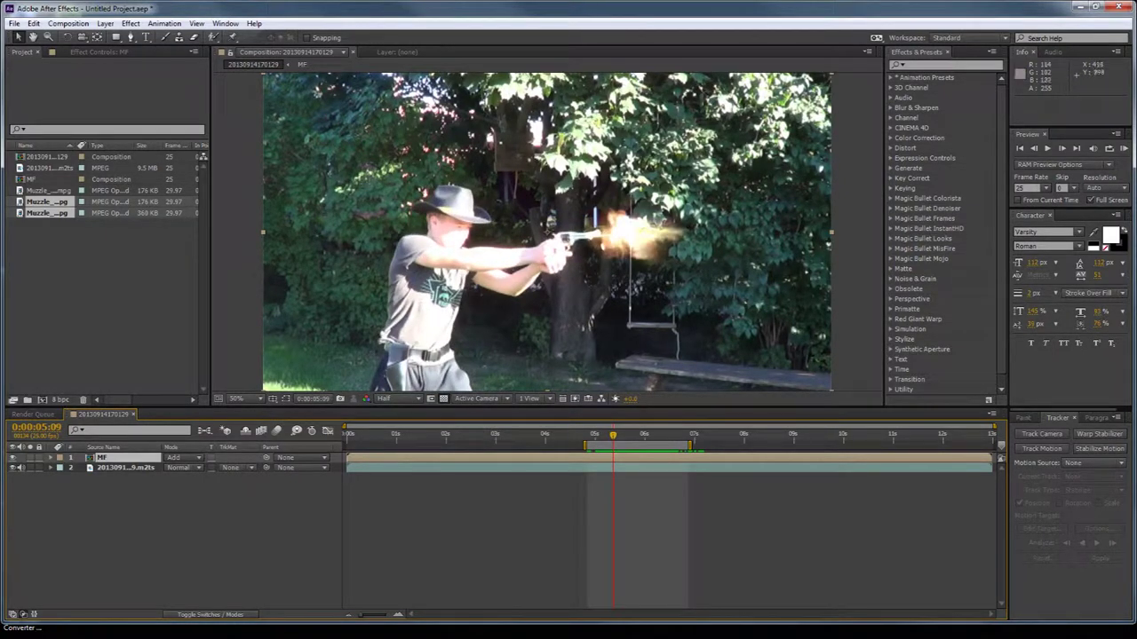
Step: Duplicate the 20130914170129.m2ts footage layer beneath the MF layer
left_click(125, 468)
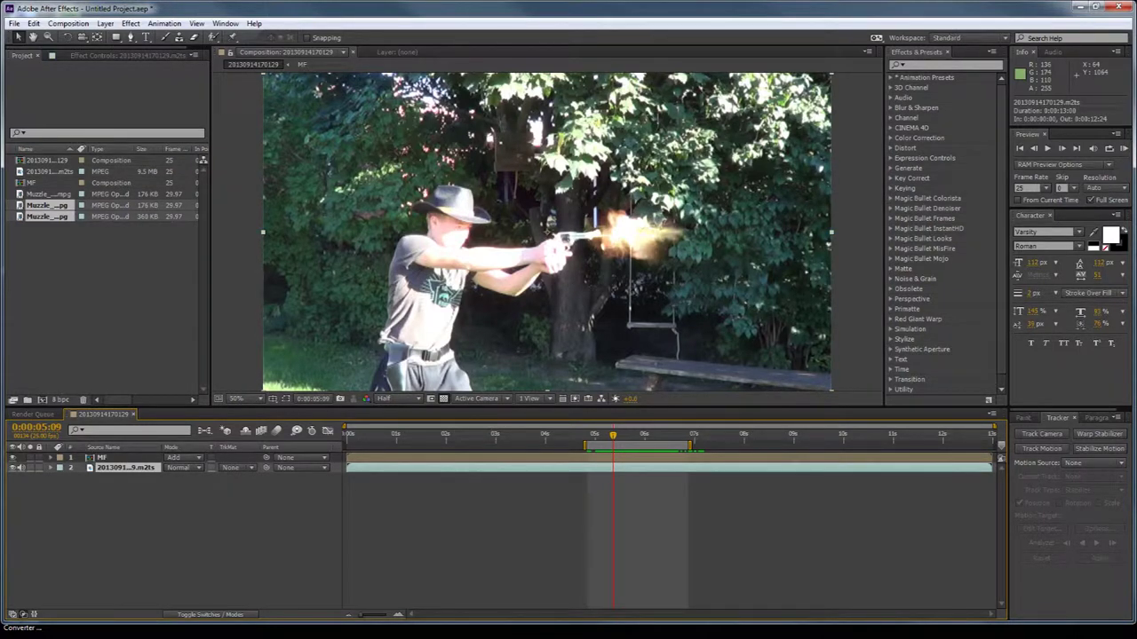
key("ctrl+d")
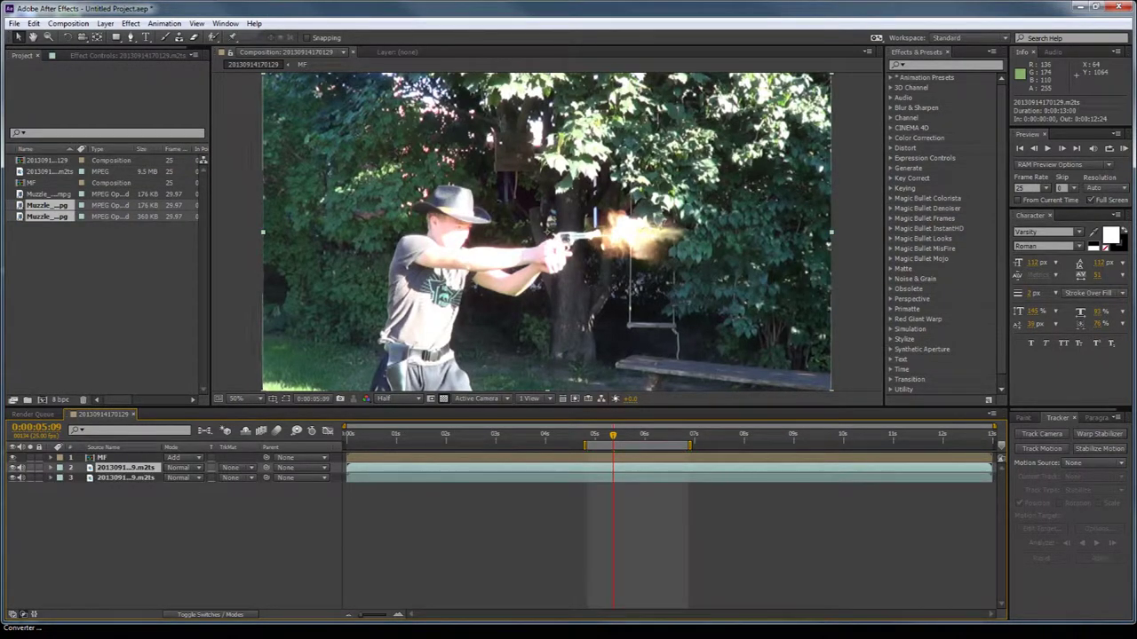
Step: Set the blending mode of the duplicated footage layer beneath MF to Add
left_click(192, 468)
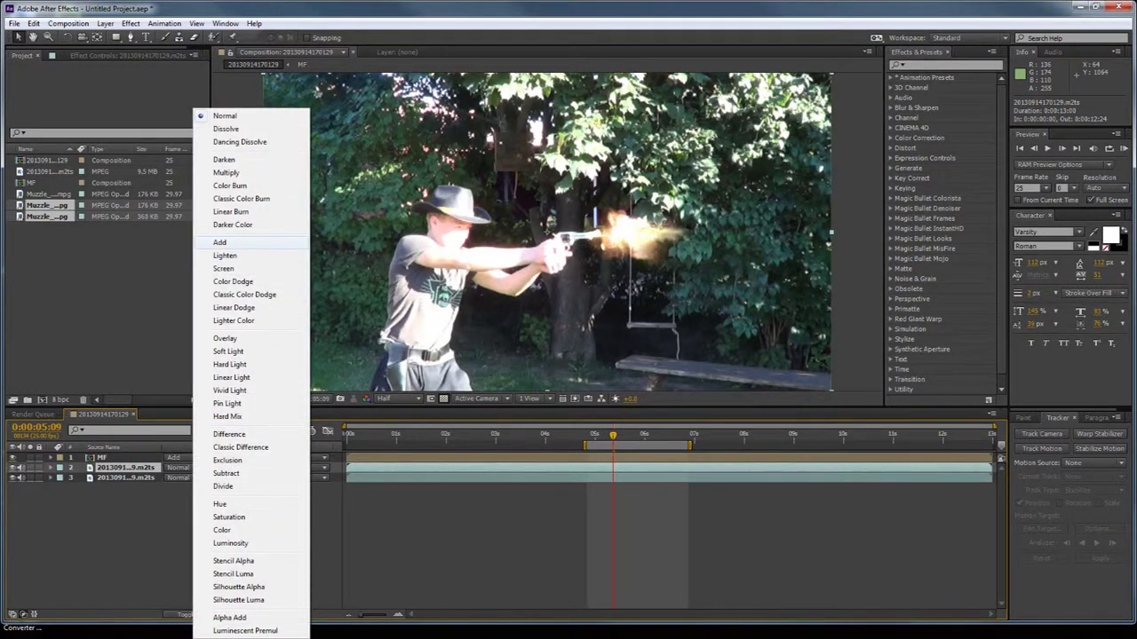
left_click(222, 242)
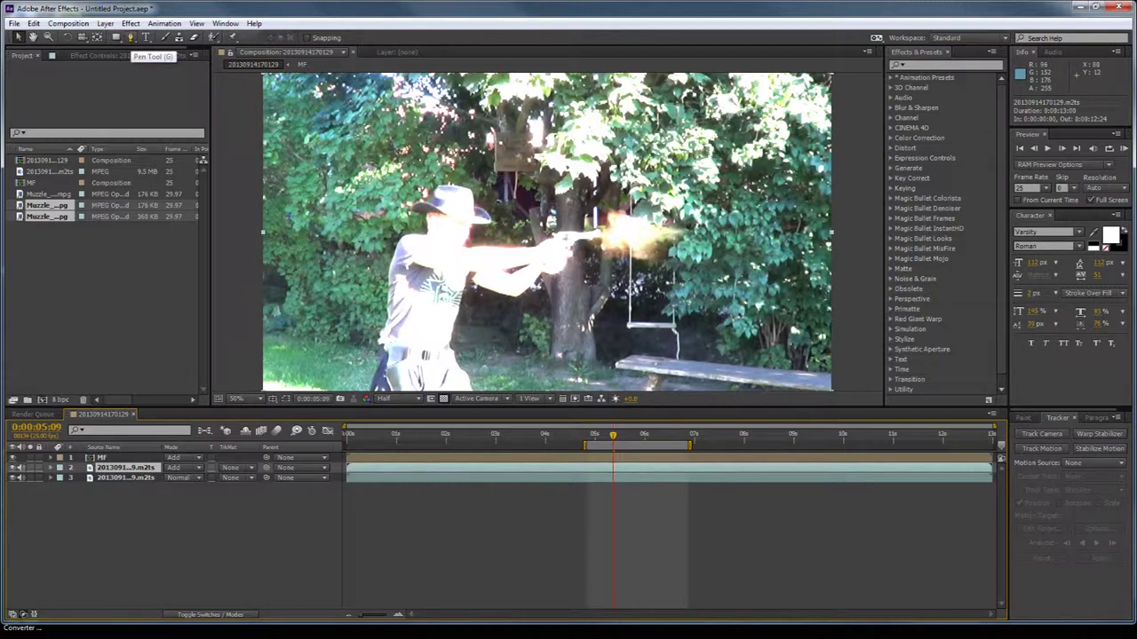
Step: Draw a closed Pen tool mask around the shooter on the duplicated footage layer, following the hat, body, arms and gun
left_click(130, 37)
key("comma")
left_click(459, 312)
left_click(463, 290)
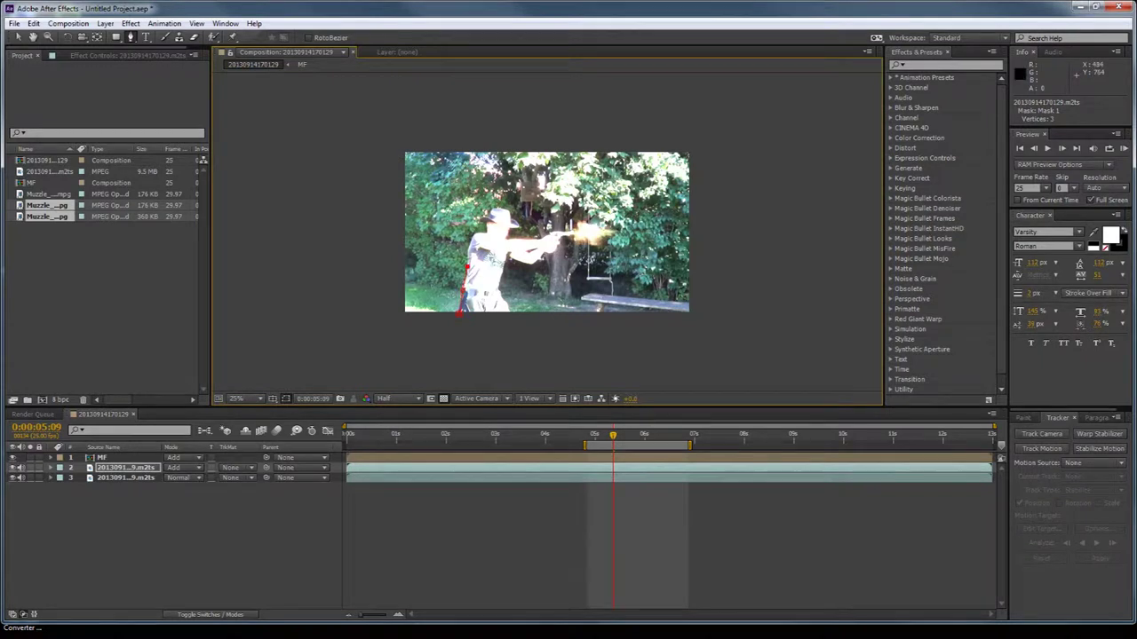
scroll(437, 300, "up", 1)
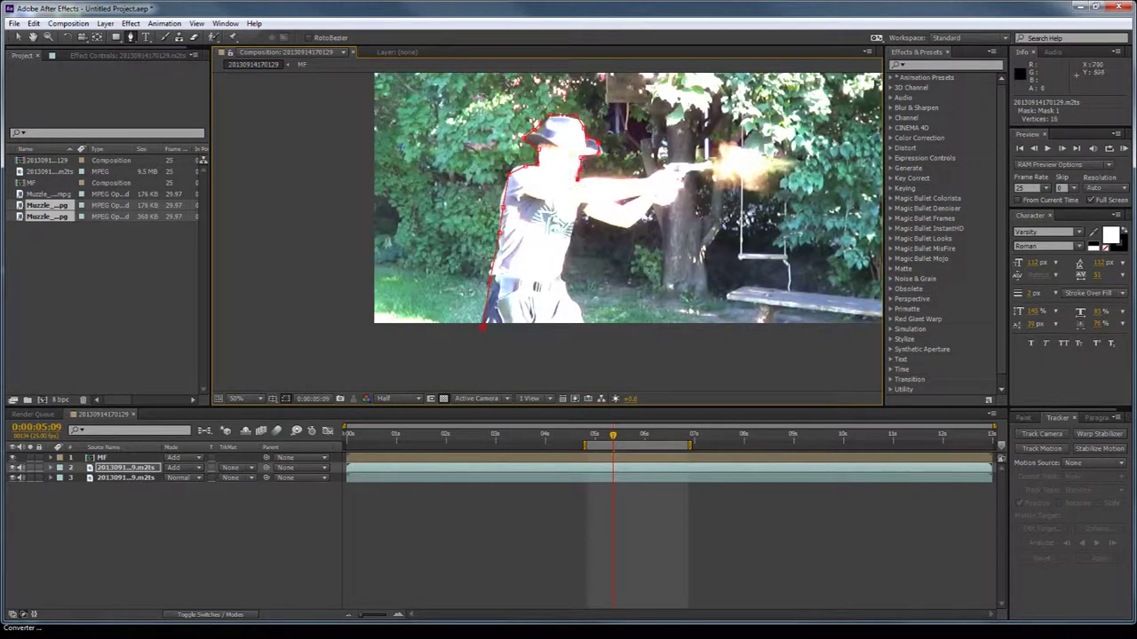
left_click(588, 181)
left_click(613, 181)
left_click(637, 178)
left_click(655, 174)
left_click(661, 167)
left_click(675, 163)
left_click(691, 164)
left_click(708, 161)
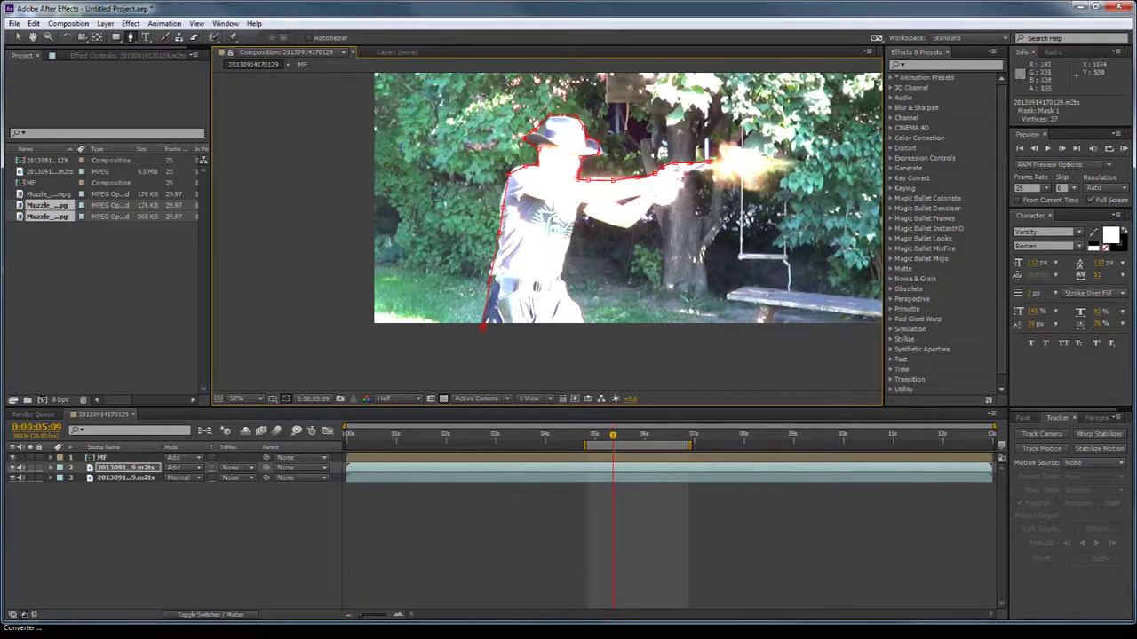
left_click(684, 173)
left_click(677, 196)
left_click(668, 204)
left_click(655, 205)
left_click(627, 227)
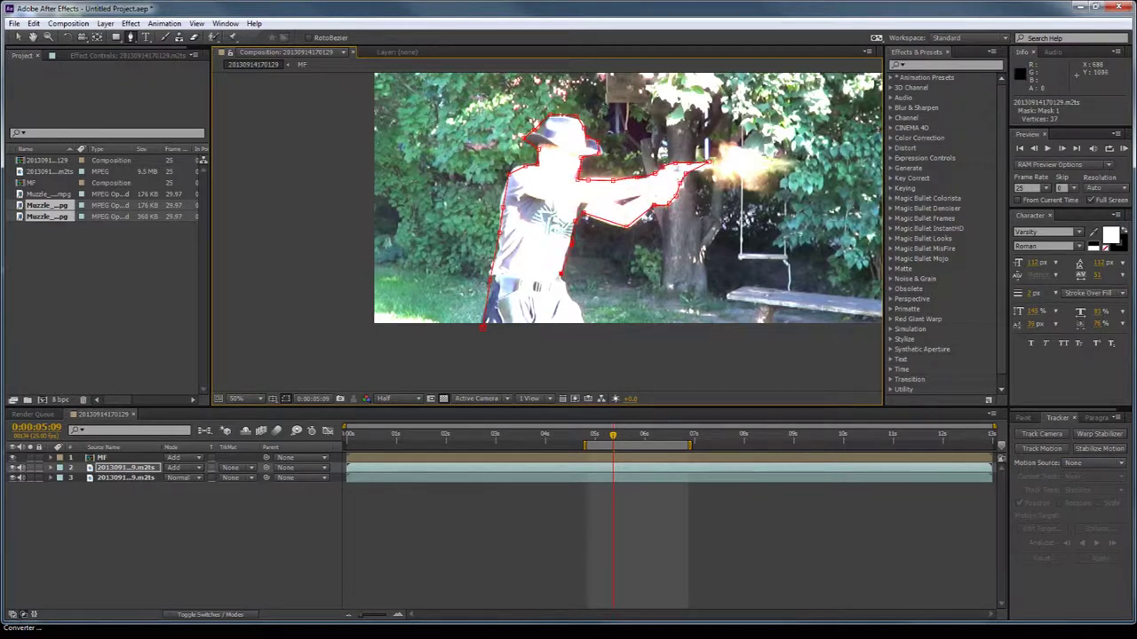
left_click(569, 292)
left_click(582, 318)
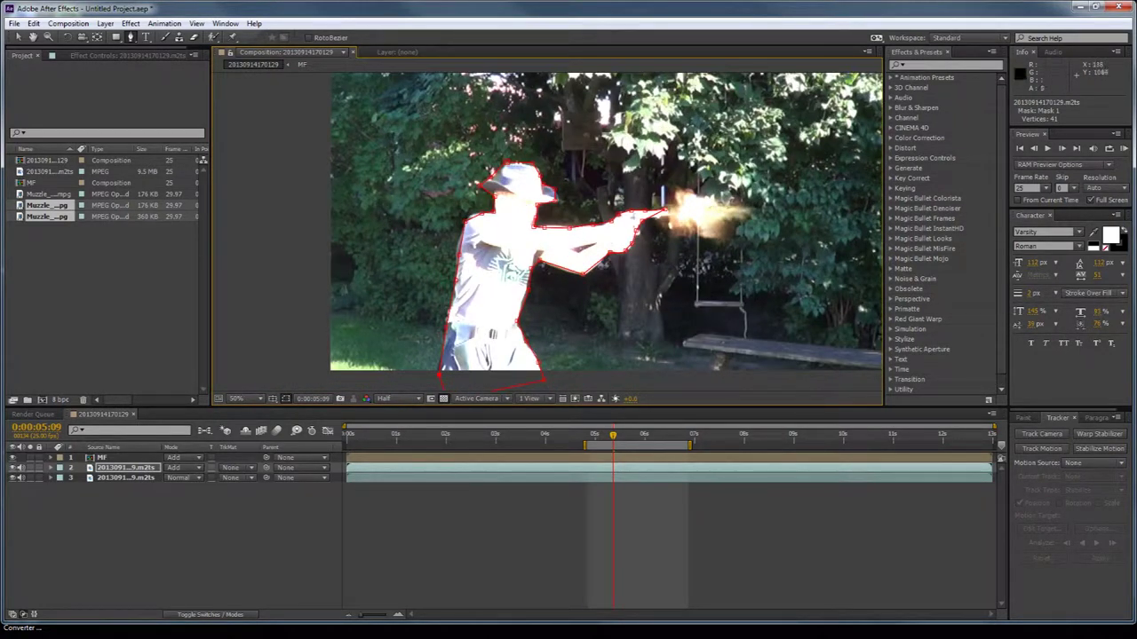
Step: Set the shooter mask's feather to 199 pixels and the masked layer's opacity to 48%
key("f")
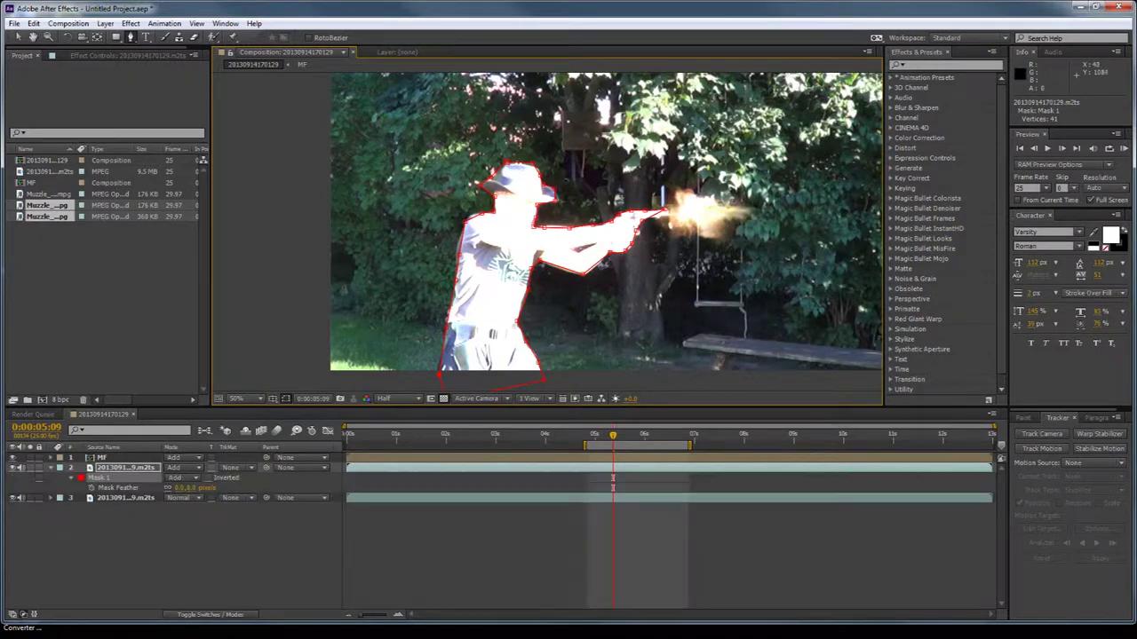
left_click_drag(182, 488, 300, 487)
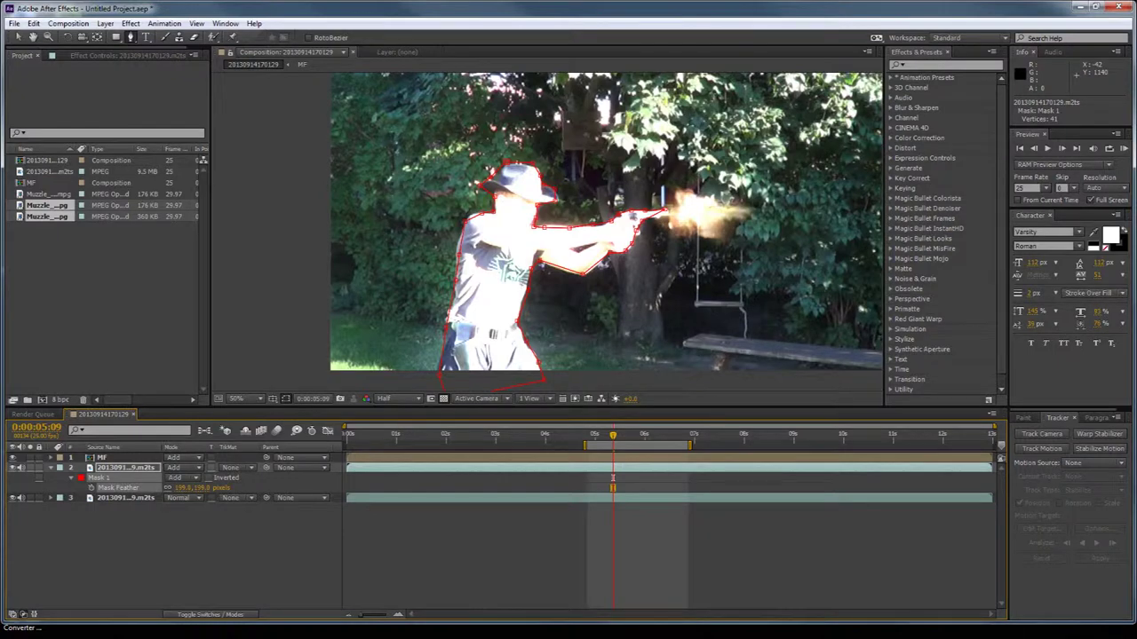
key("f")
key("t")
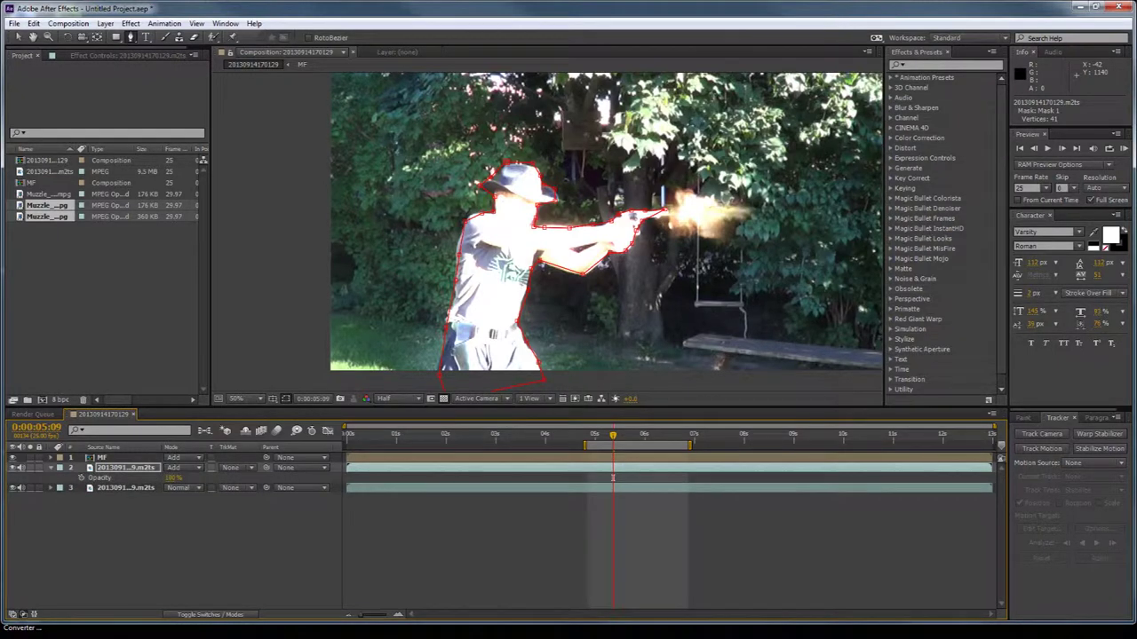
left_click_drag(172, 478, 143, 478)
Step: Trim the masked footage layer to a single frame at the first shot, 0:00:05:09
left_click_drag(382, 468, 635, 468)
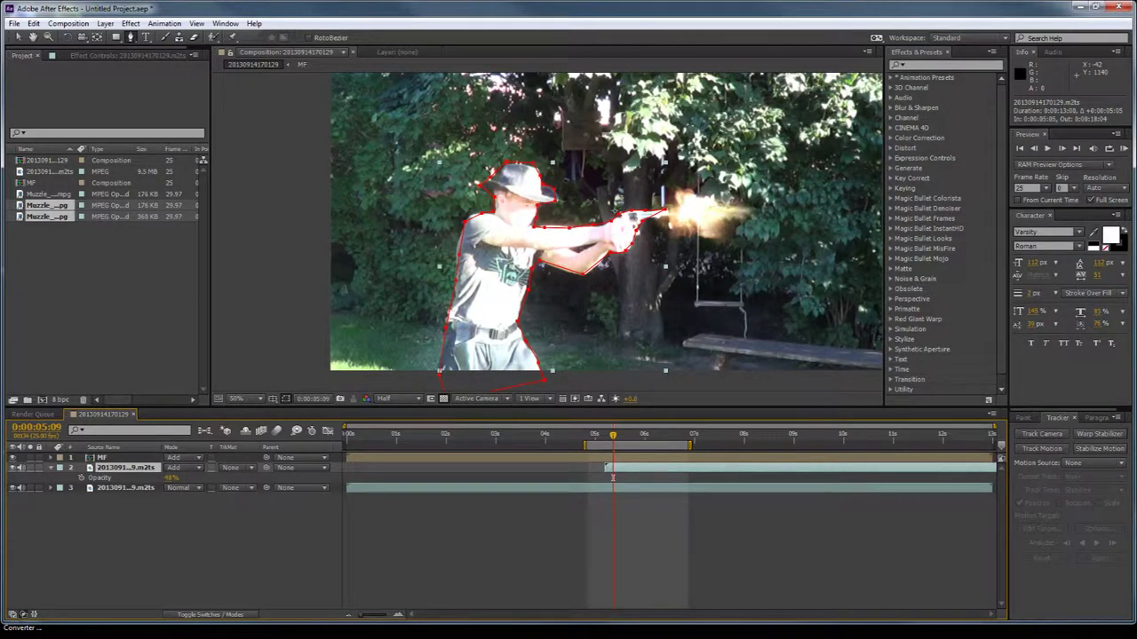
mouse_move(612, 467)
left_mouse_down()
mouse_move(344, 467)
mouse_move(613, 467)
left_mouse_up()
key("alt+bracketright")
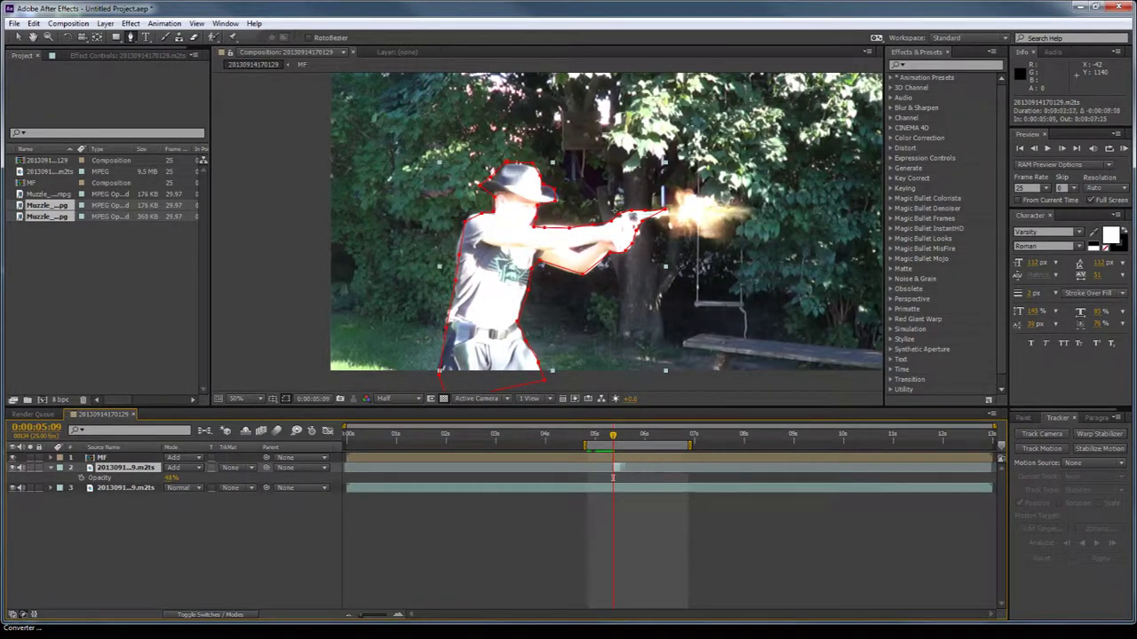
key("Page_Down")
left_click_drag(613, 435, 616, 467)
key("equal")
key("equal")
key("equal")
key("equal")
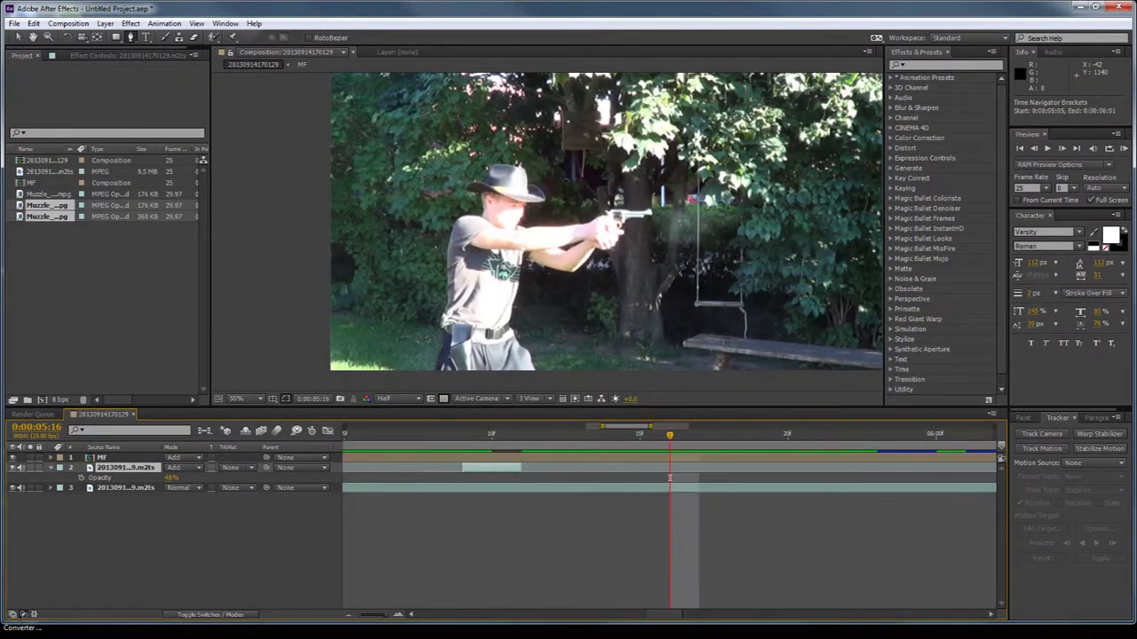
left_click_drag(522, 467, 492, 467)
Step: Preview the work area to check how the masked layer lights up the shooter during the first shot
left_click(498, 533)
key("minus")
key("minus")
key("minus")
key("KP_0")
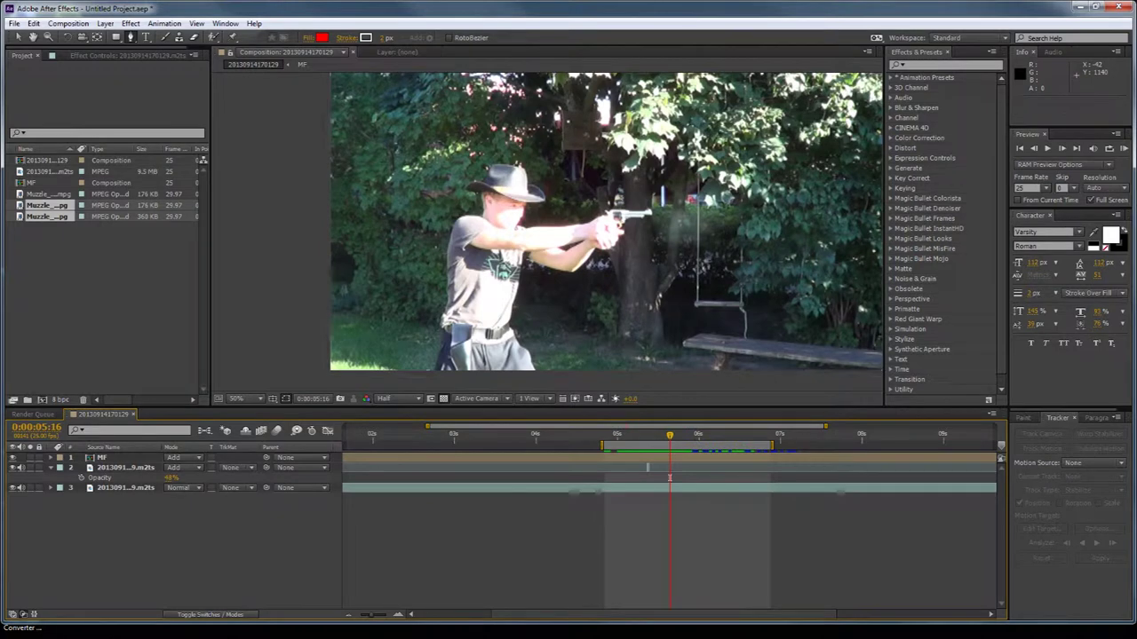
key("KP_0")
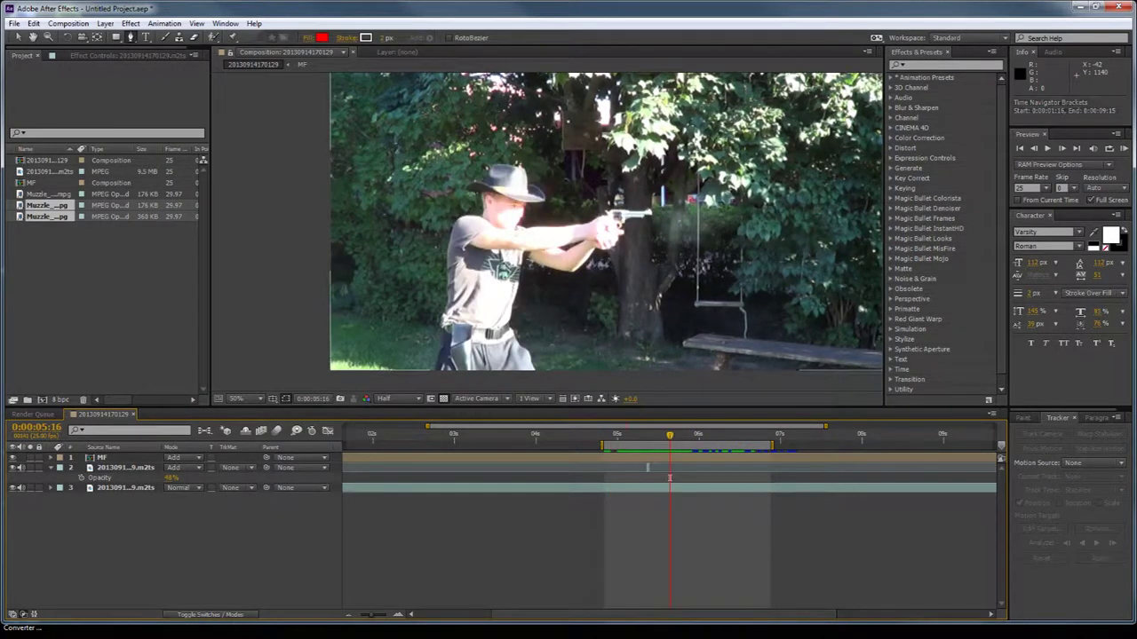
key("KP_0")
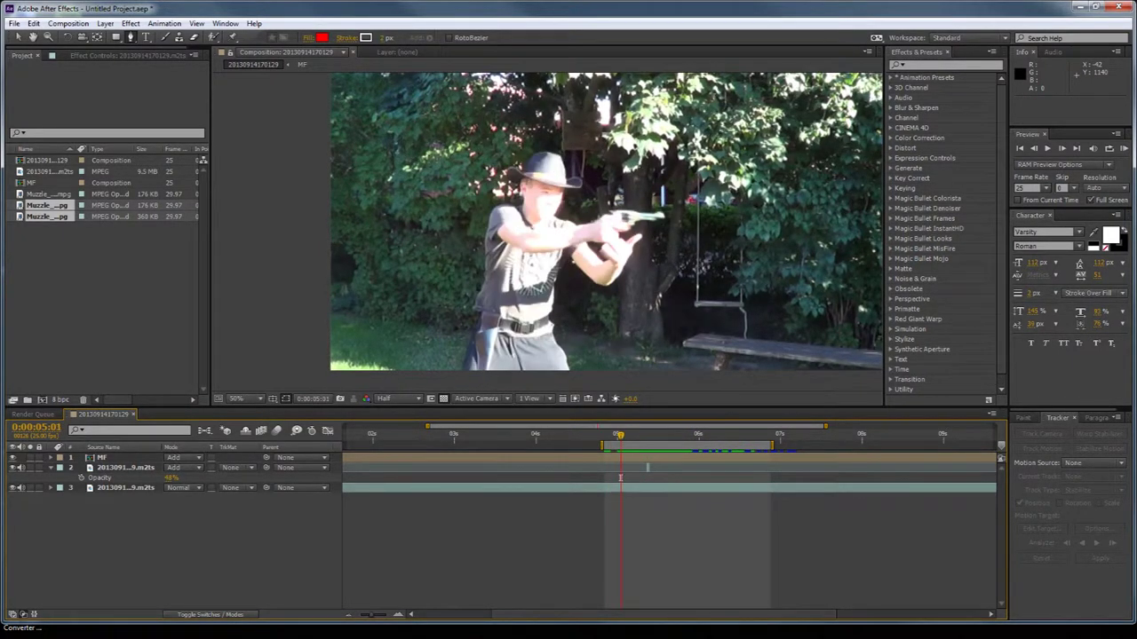
key("space")
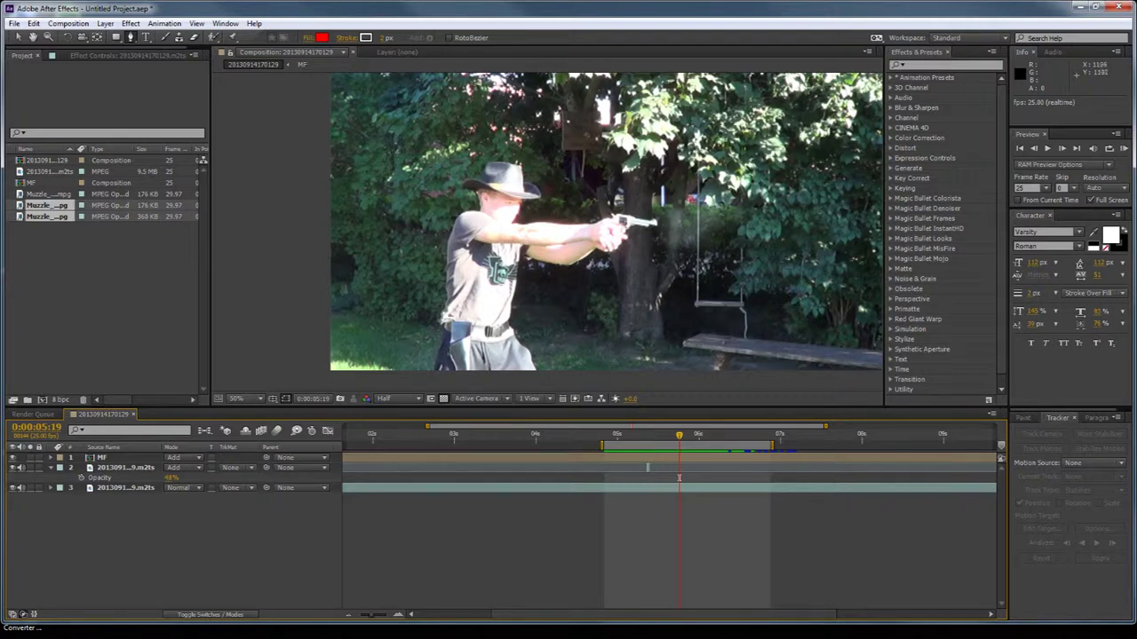
key("KP_0")
key("space")
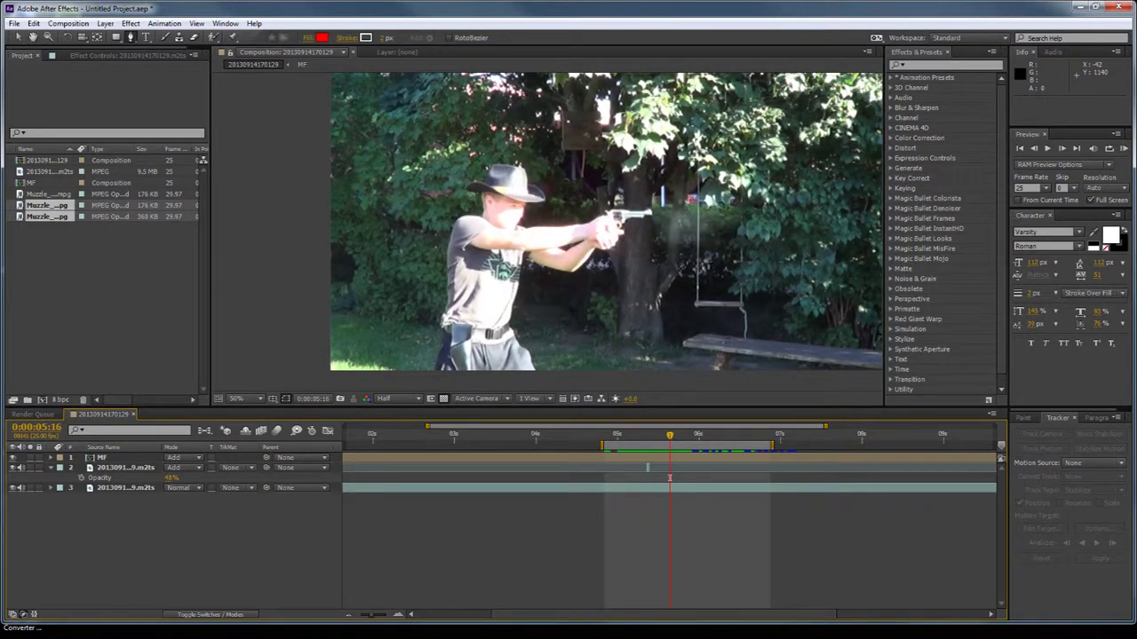
Step: Try extending the masked footage layer's out point by one frame
left_click_drag(372, 614, 385, 614)
left_click_drag(491, 468, 520, 468)
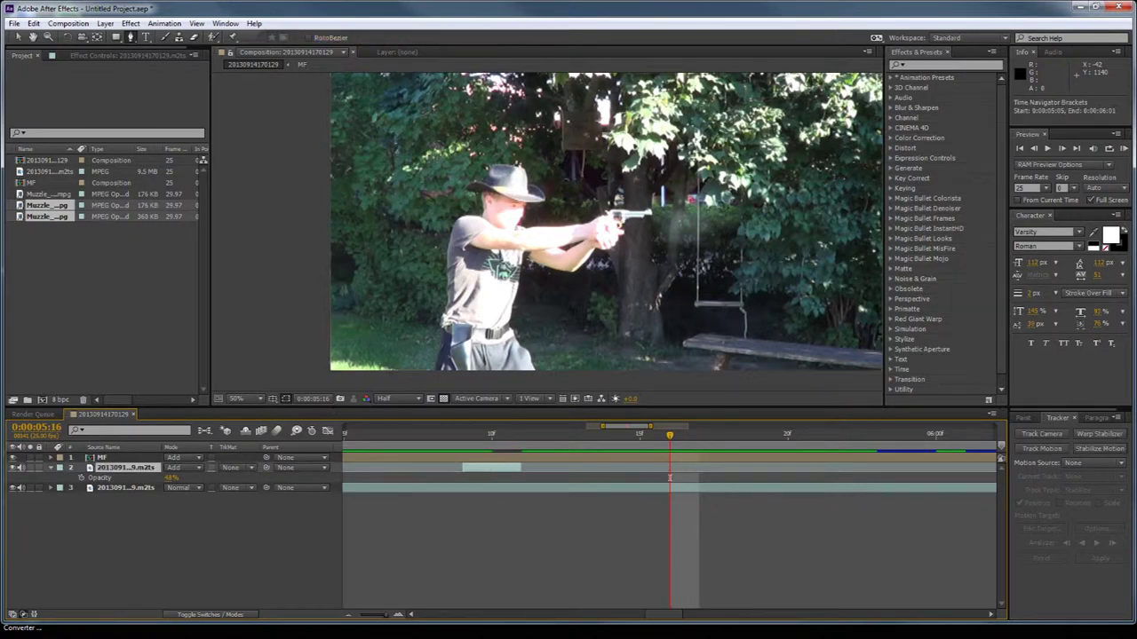
key("minus")
key("minus")
key("minus")
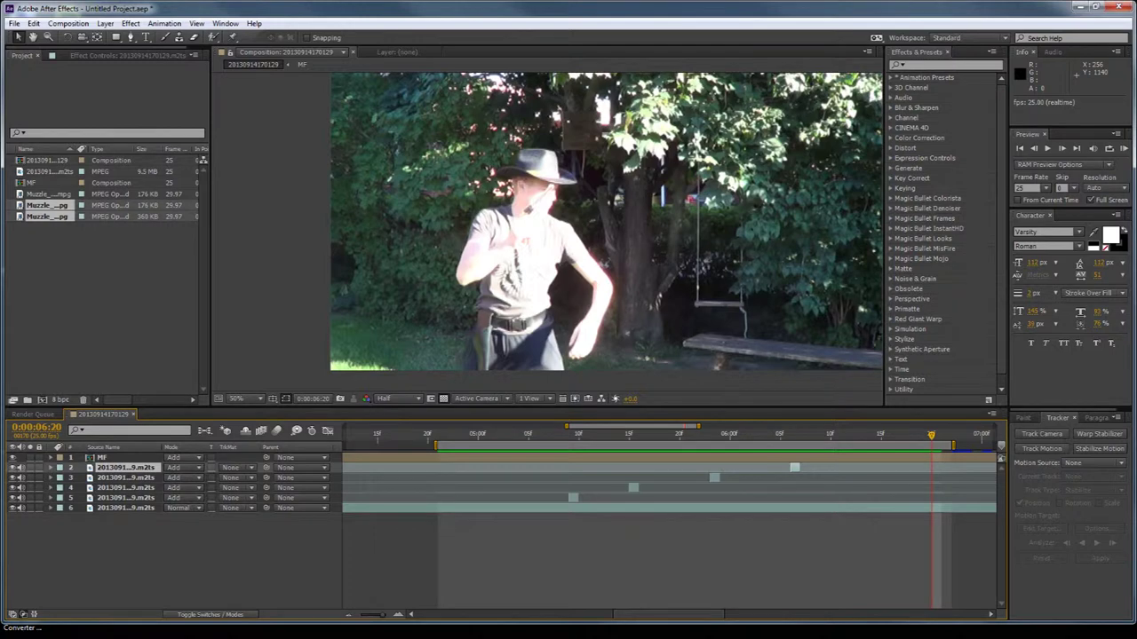
Step: Preview the work area to check the light flashes on the shooter across all four shots
left_click_drag(383, 615, 373, 614)
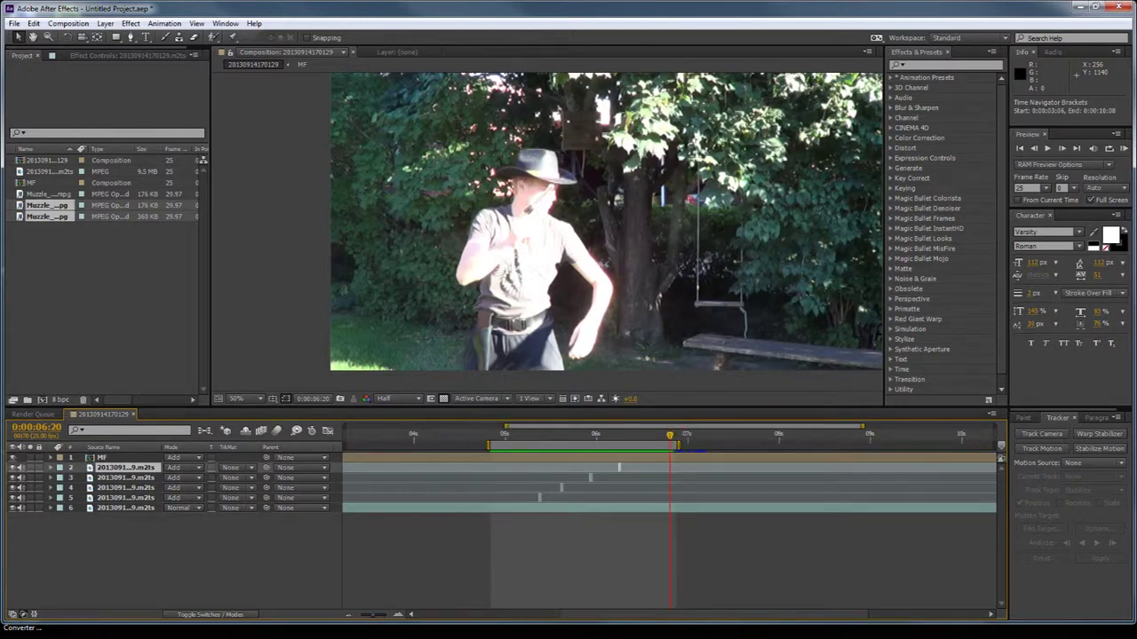
key("space")
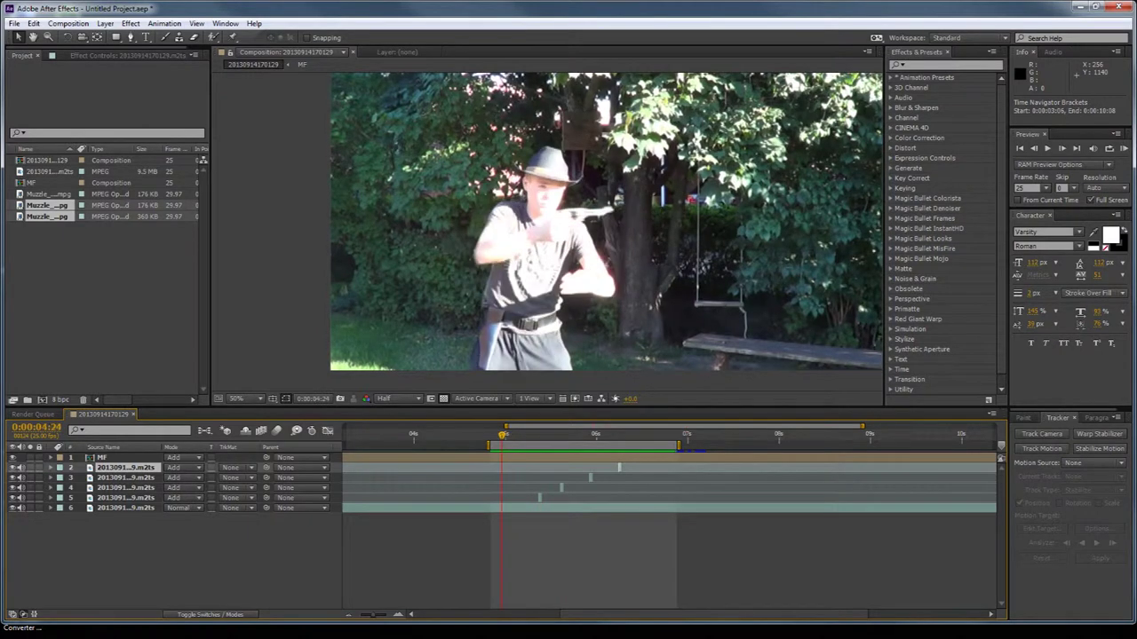
Step: Pre-compose the four one-frame masked footage layers into a new composition named Light up, moving all attributes into it
left_click(524, 508)
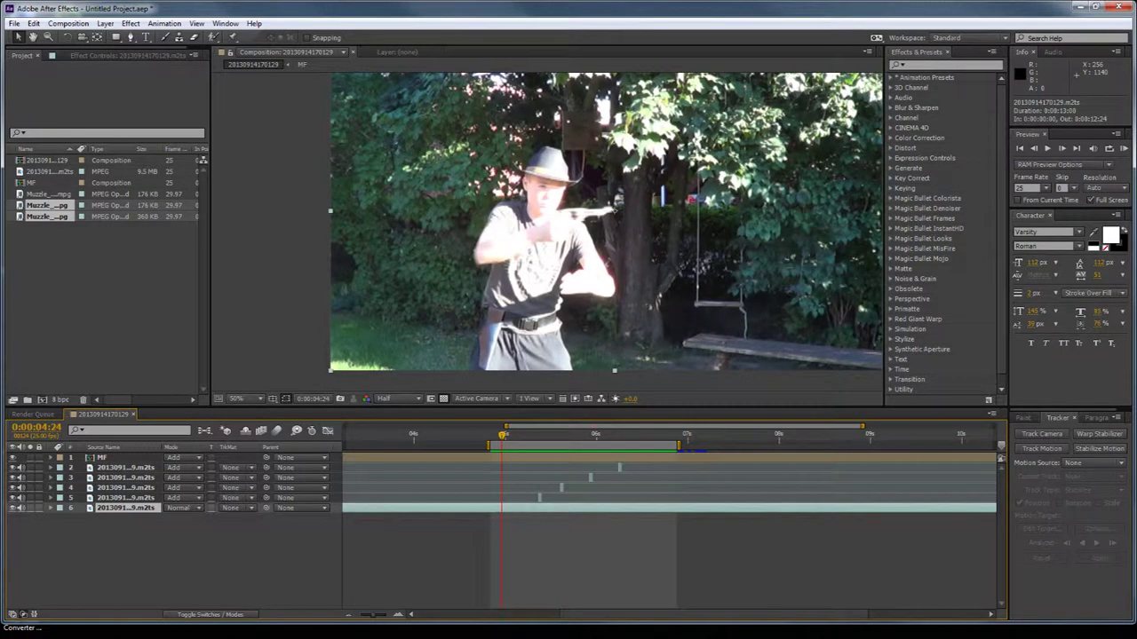
left_click(539, 499)
left_click(539, 555)
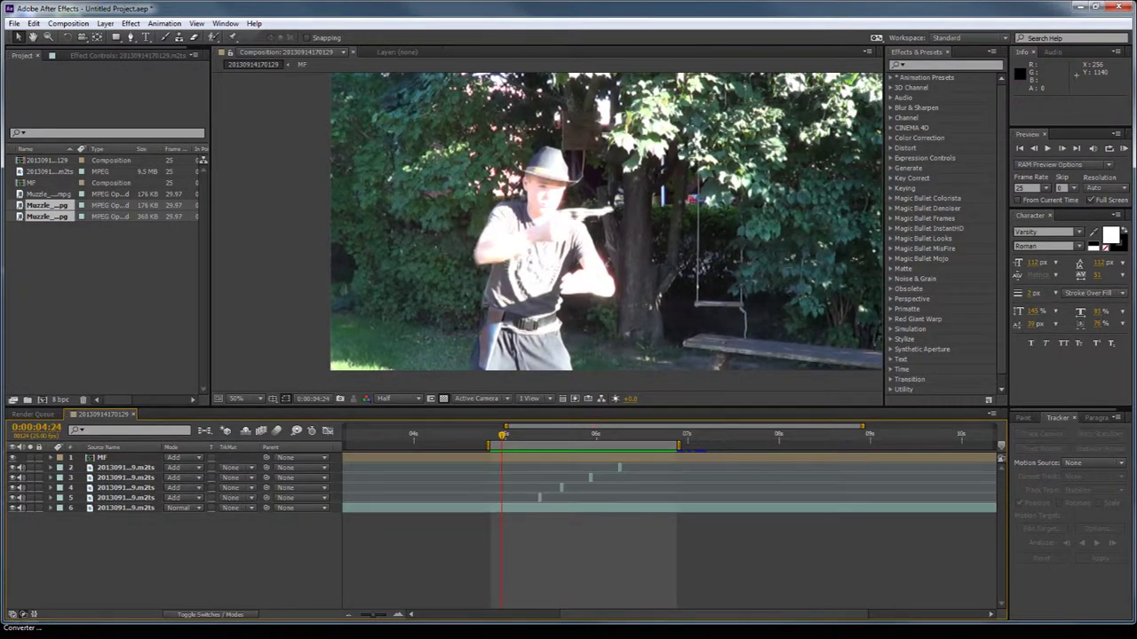
left_click(535, 508)
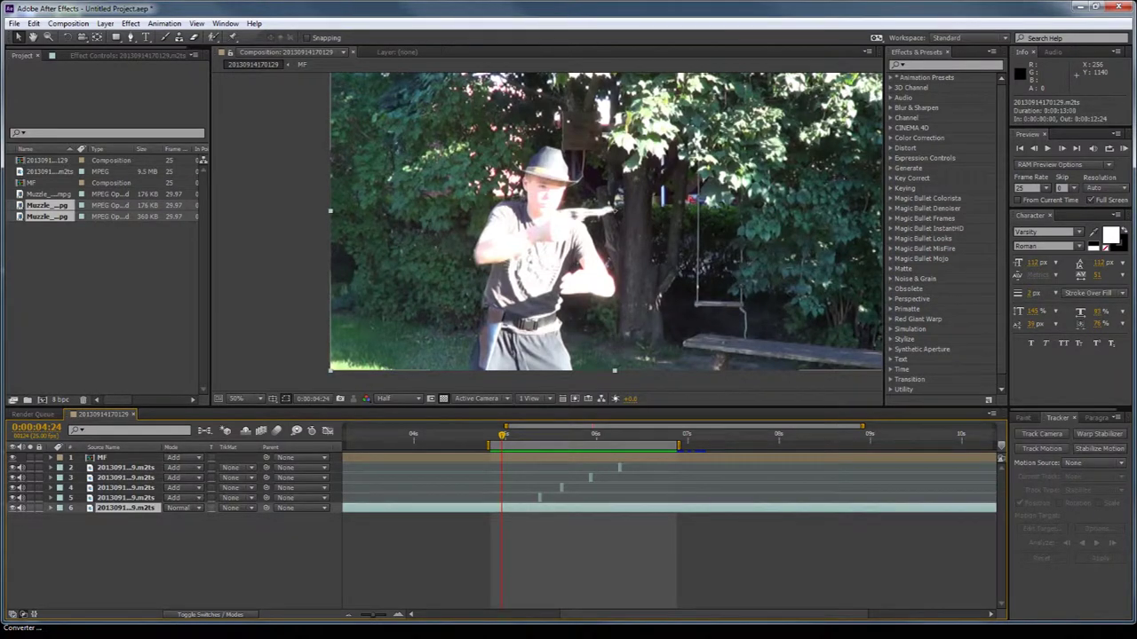
key("ctrl+a")
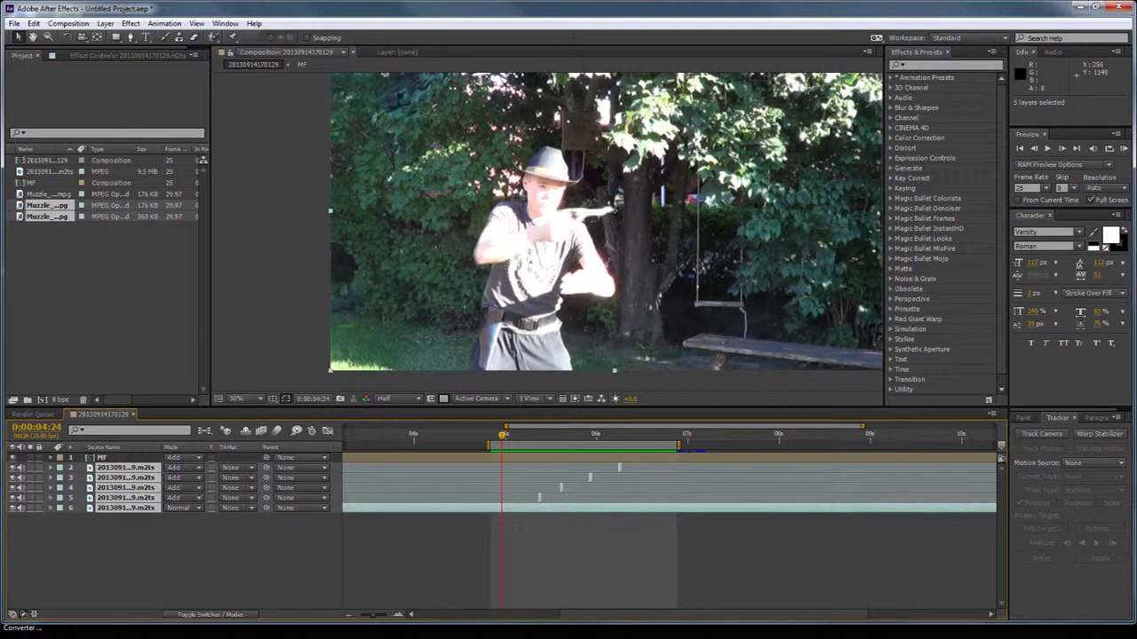
left_click(539, 555)
left_click(539, 498)
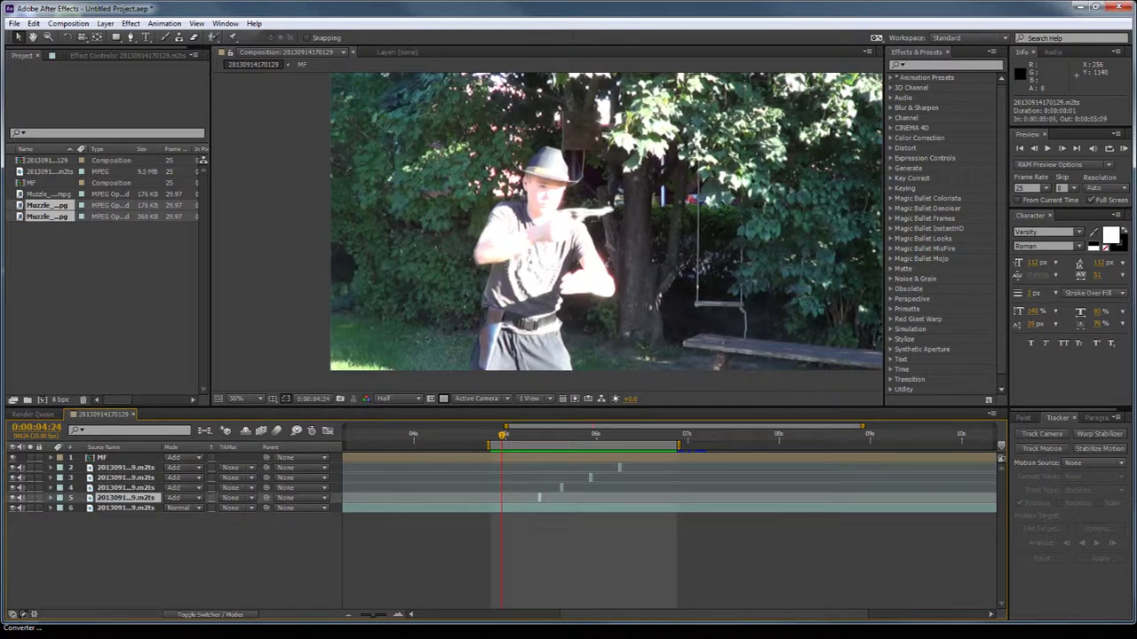
left_click(620, 468, "shift")
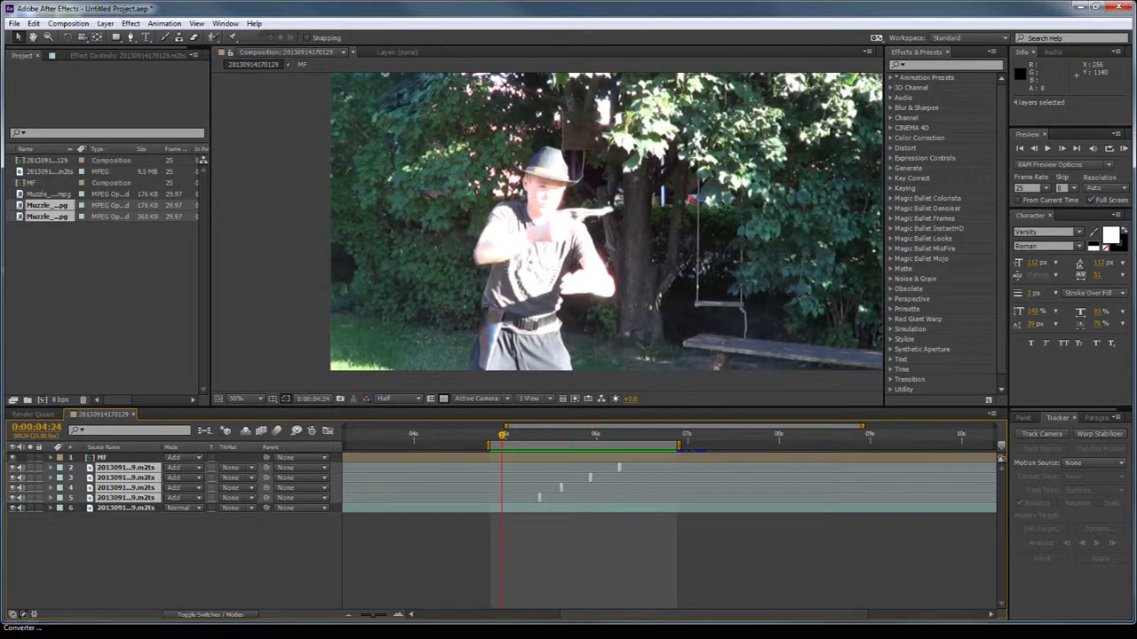
key("ctrl+shift+c")
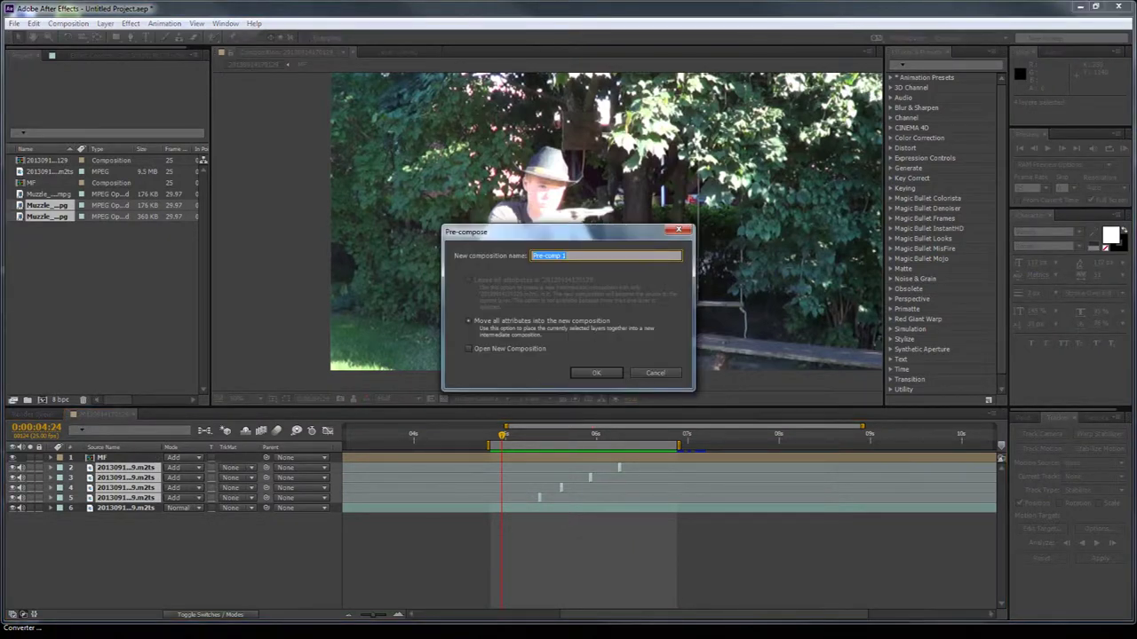
type("Light up")
key("Return")
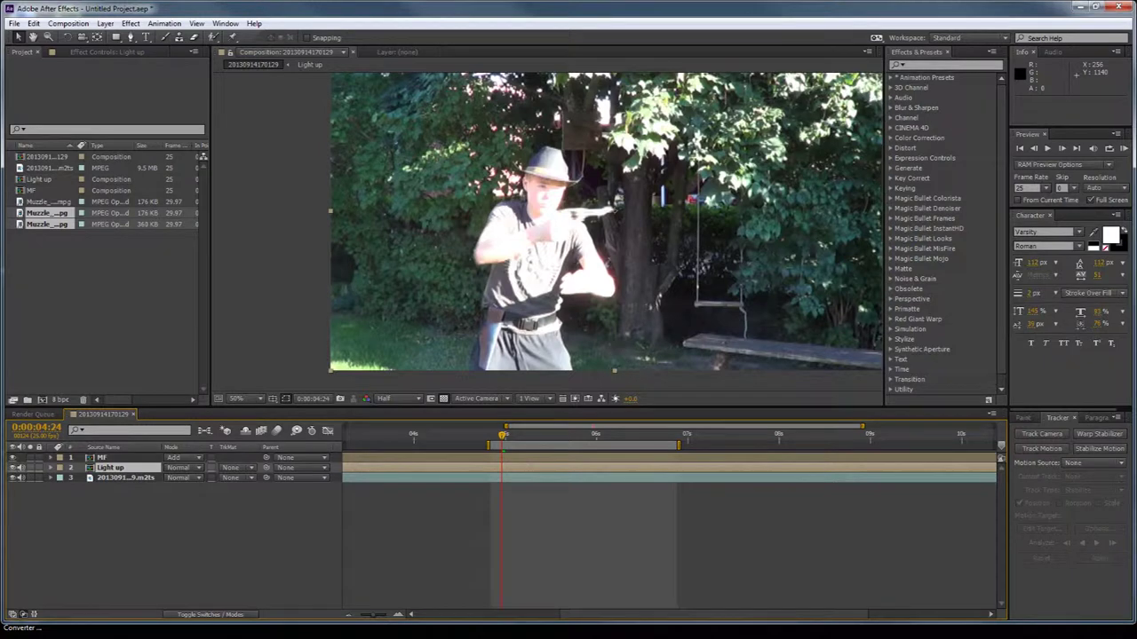
Step: Set the Light up layer's blending mode to Add and preview the four shots
mouse_move(501, 435)
left_mouse_down()
mouse_move(589, 435)
mouse_move(490, 435)
left_mouse_up()
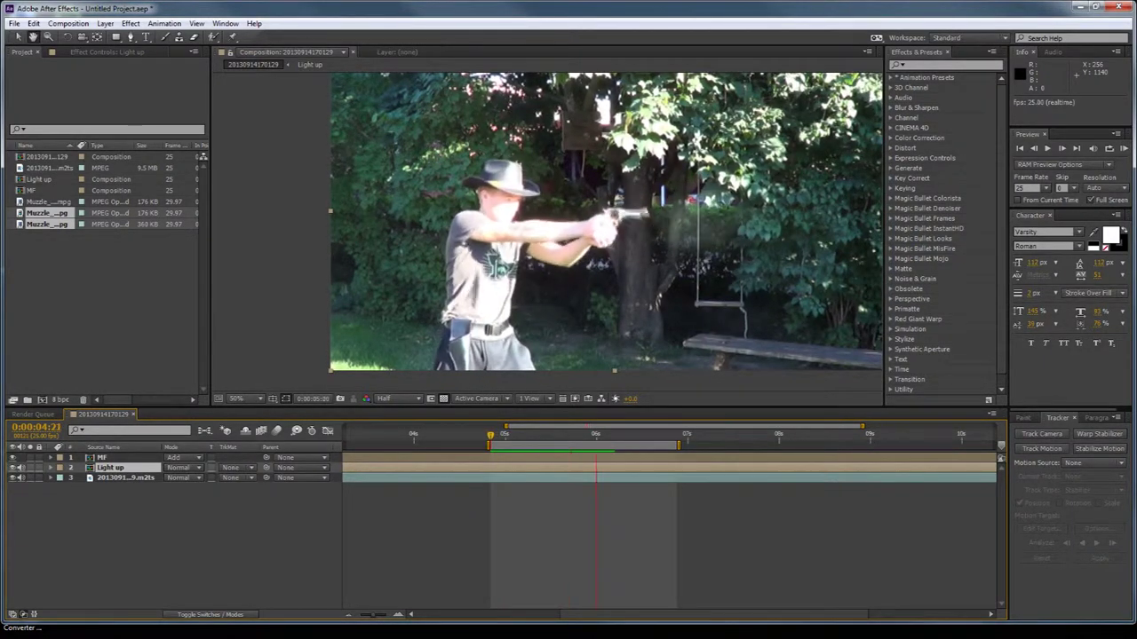
left_click(187, 467)
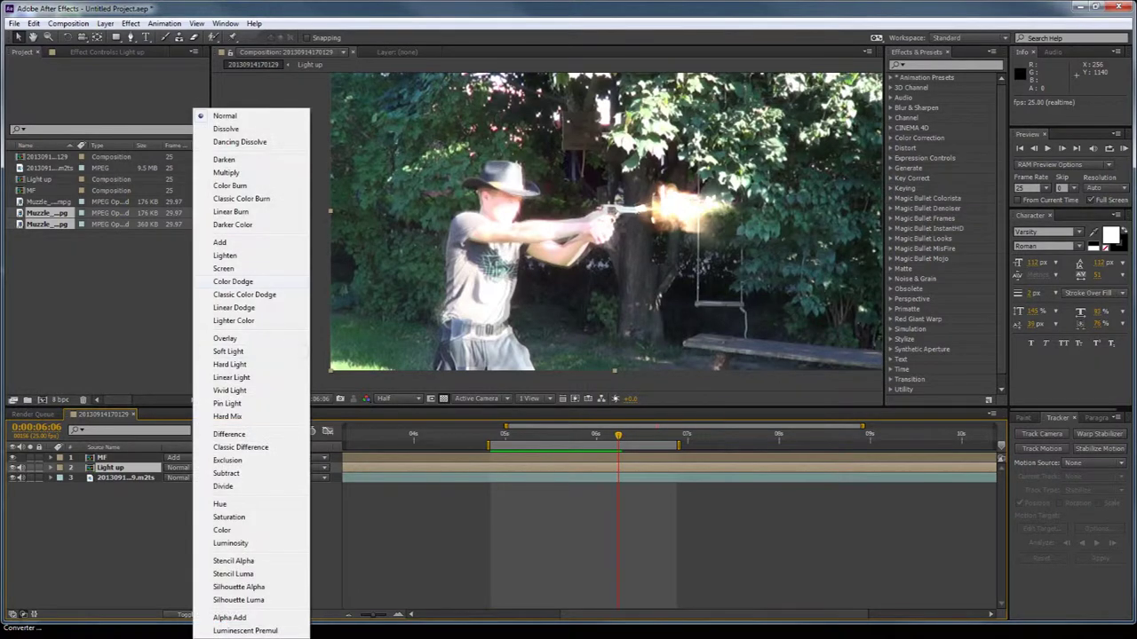
left_click(219, 241)
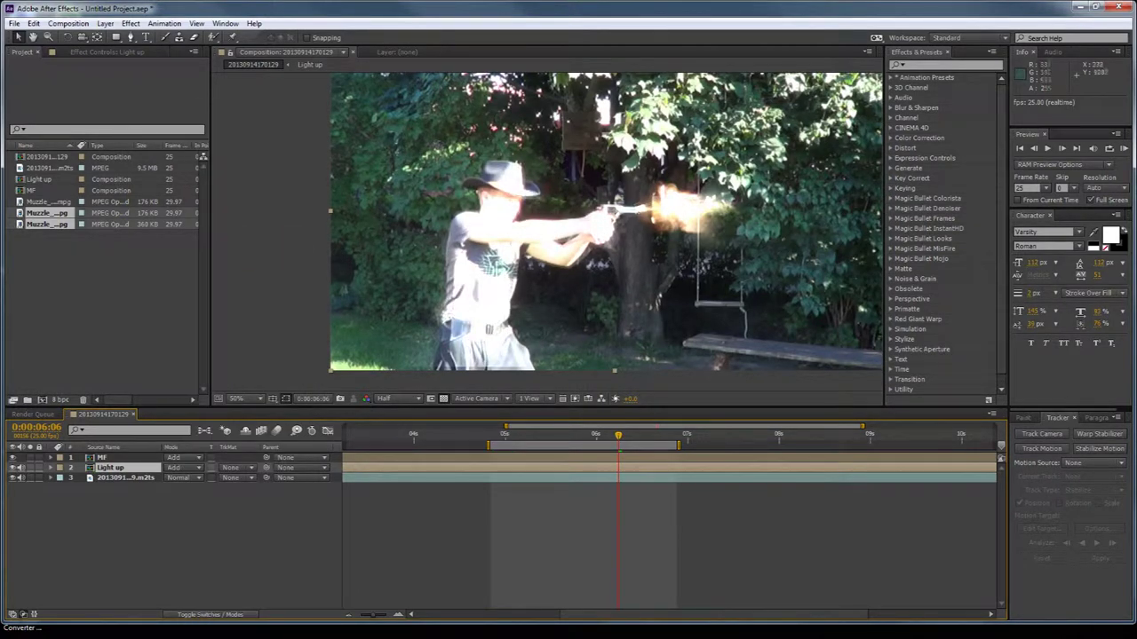
key("space")
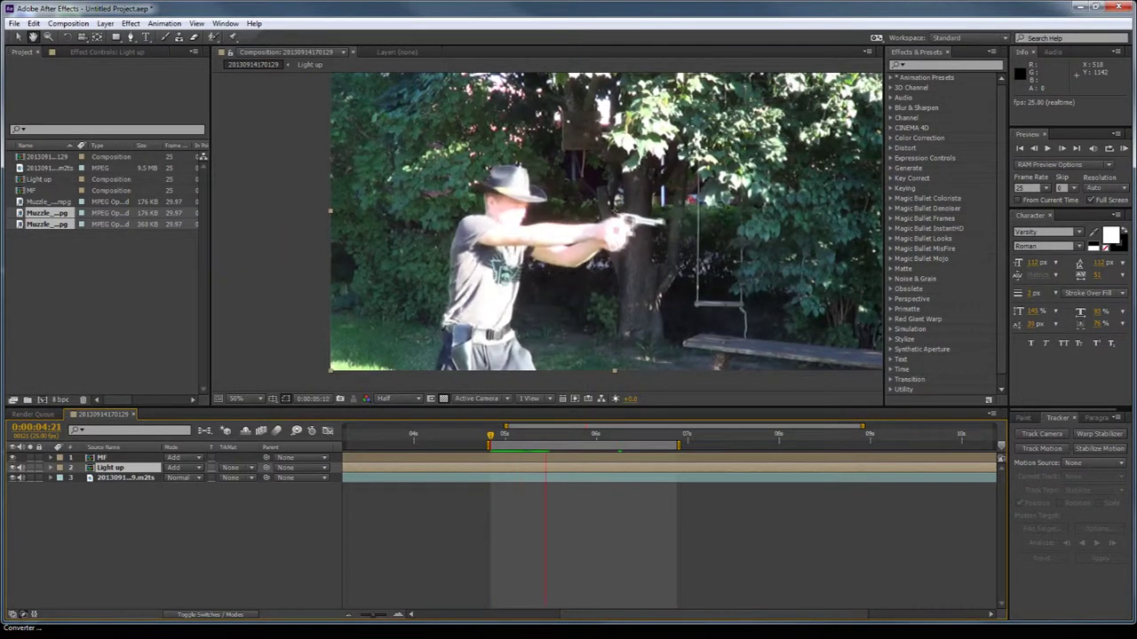
key("space")
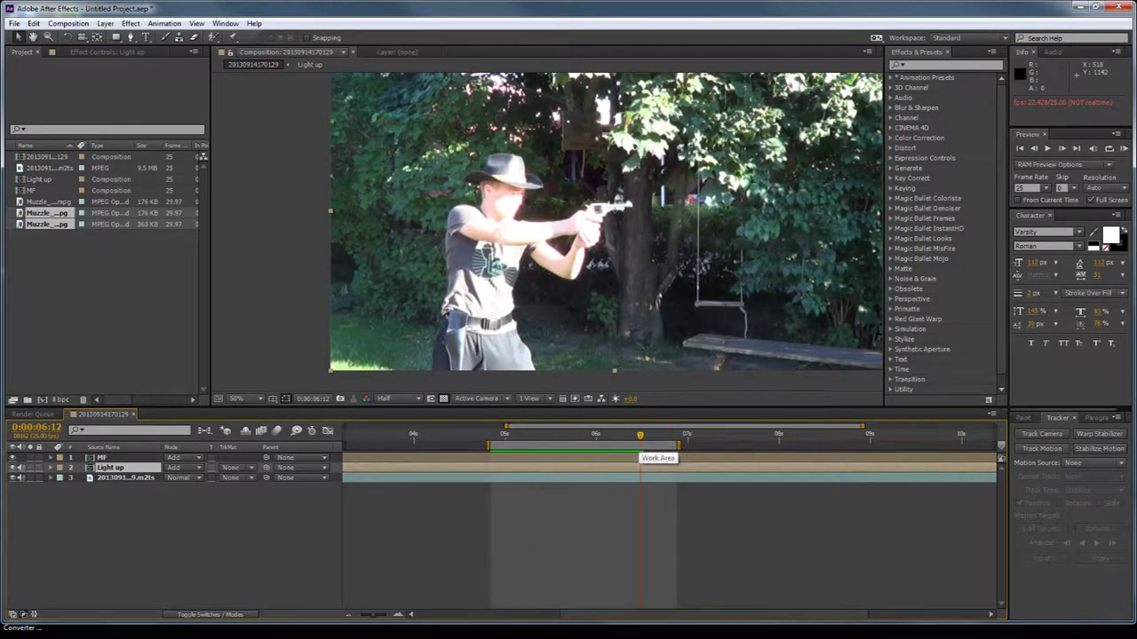
Step: Stop the preview and add a new adjustment layer above the MF, Light up and footage layers
key("space")
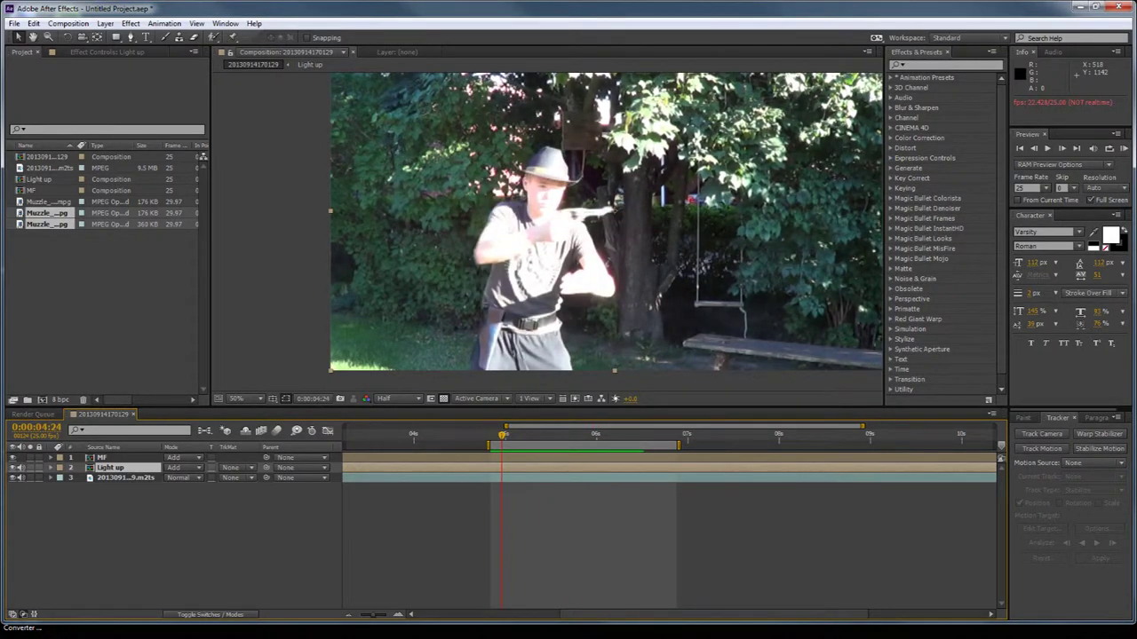
right_click(176, 516)
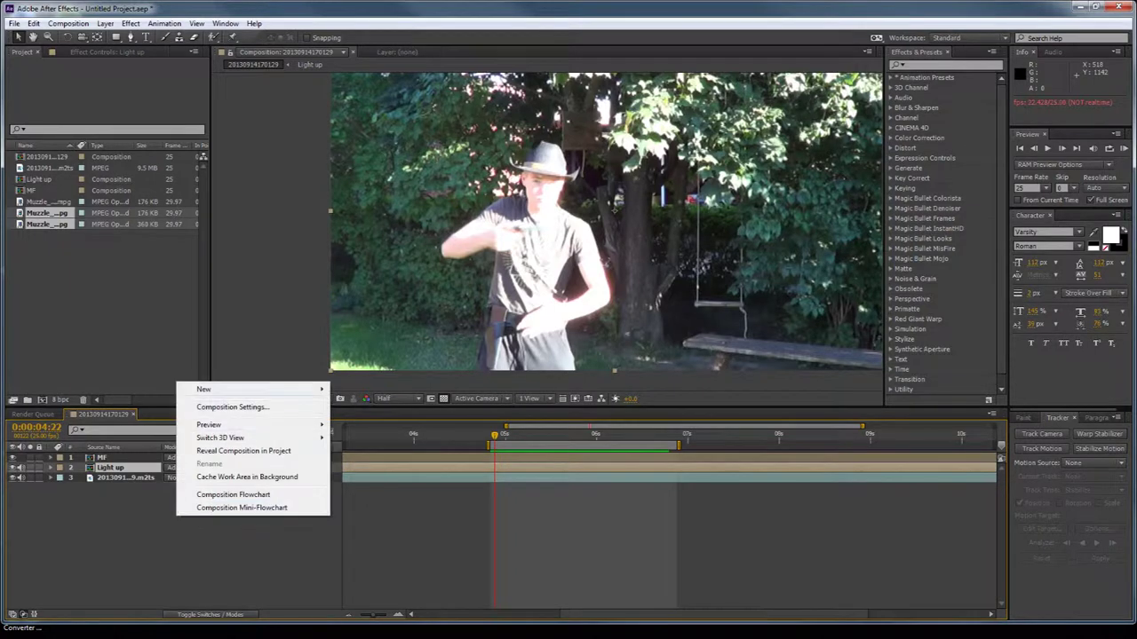
mouse_move(293, 389)
left_click(375, 485)
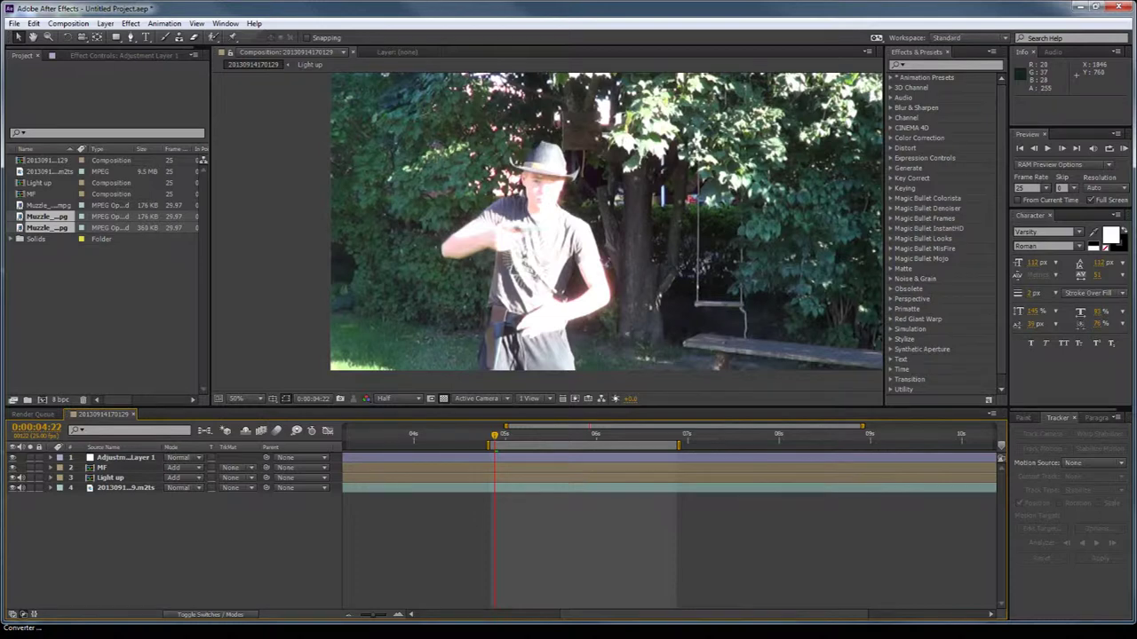
Step: Apply the Magic Bullet Mojo effect to the adjustment layer and preview the colour-graded shots
left_click(891, 258)
left_click_drag(924, 269, 649, 227)
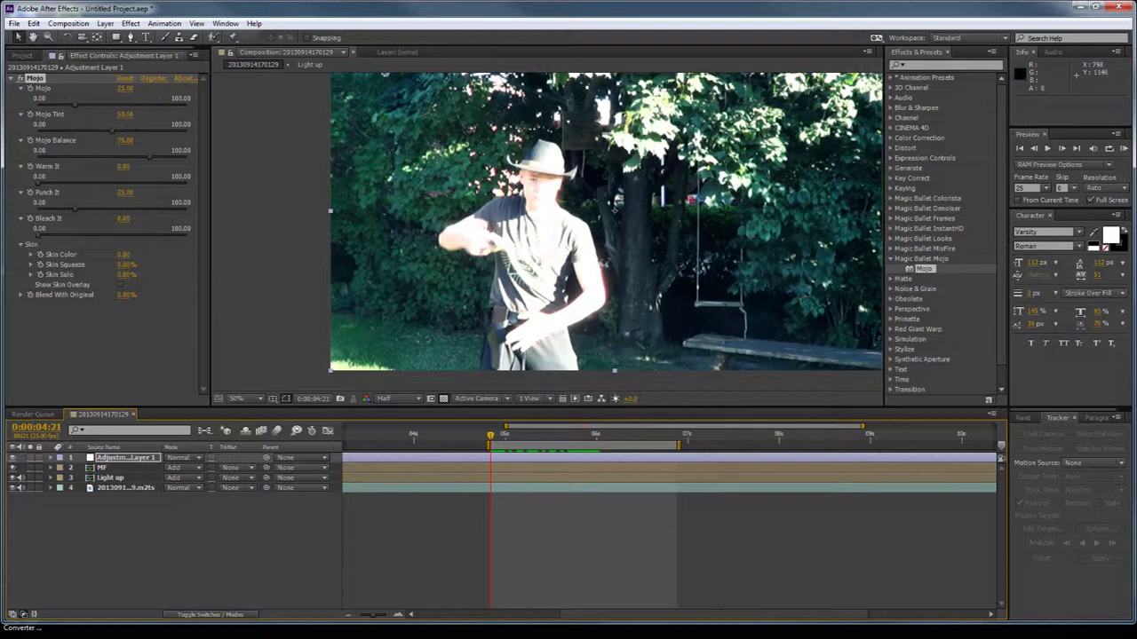
key("space")
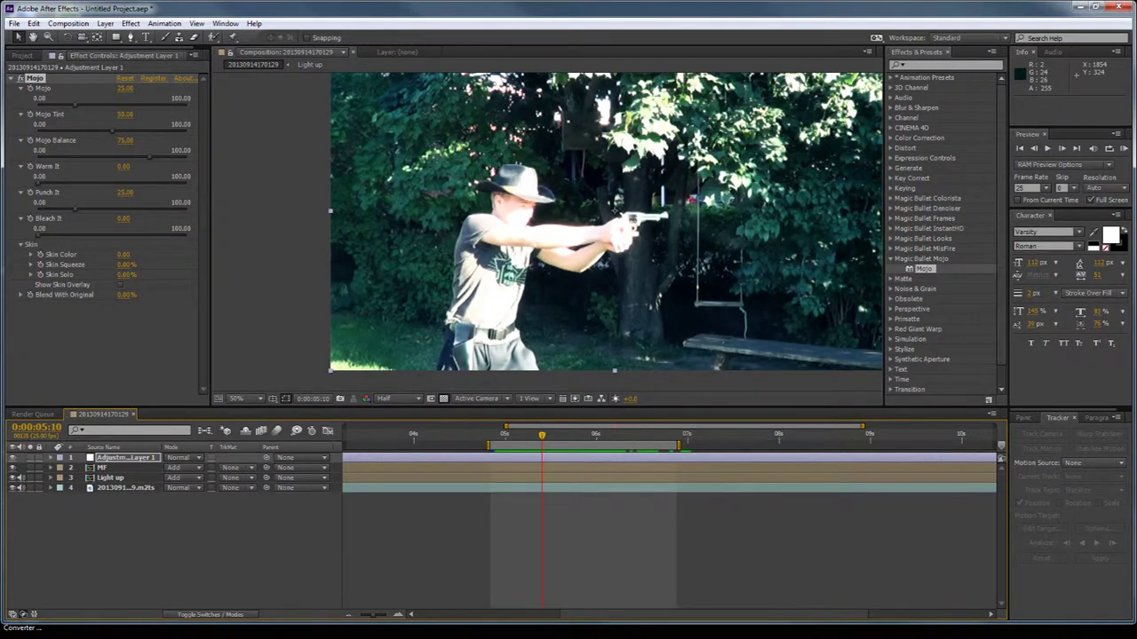
Step: Find and apply the MisFire Vignette effect to the adjustment layer, set its Intensity to 55%, and preview the look
left_click(948, 64)
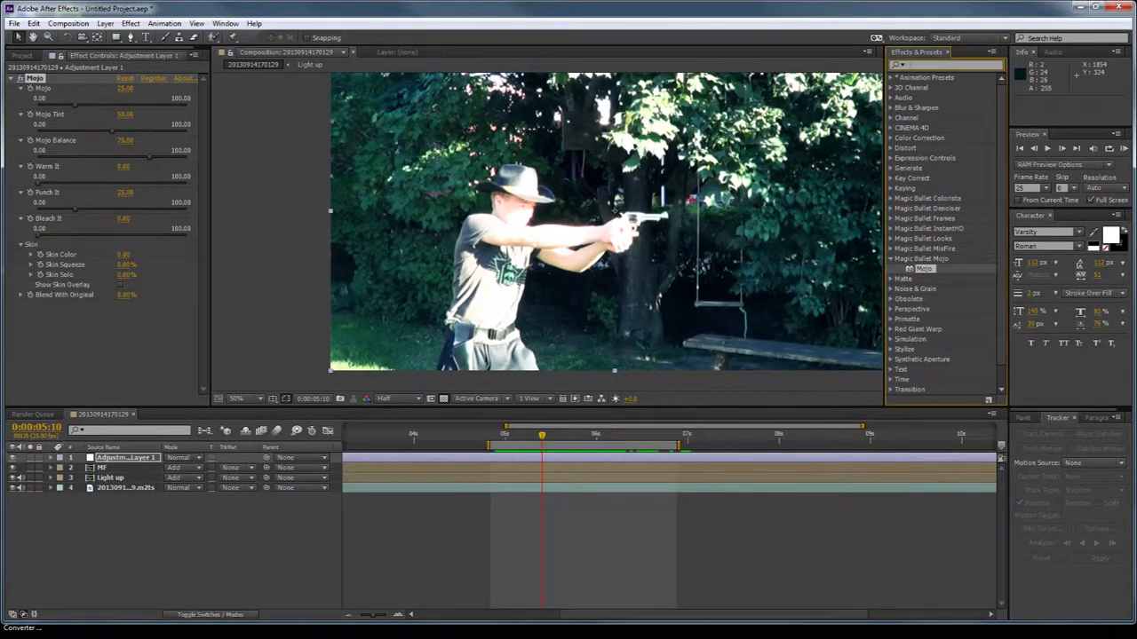
type("vige")
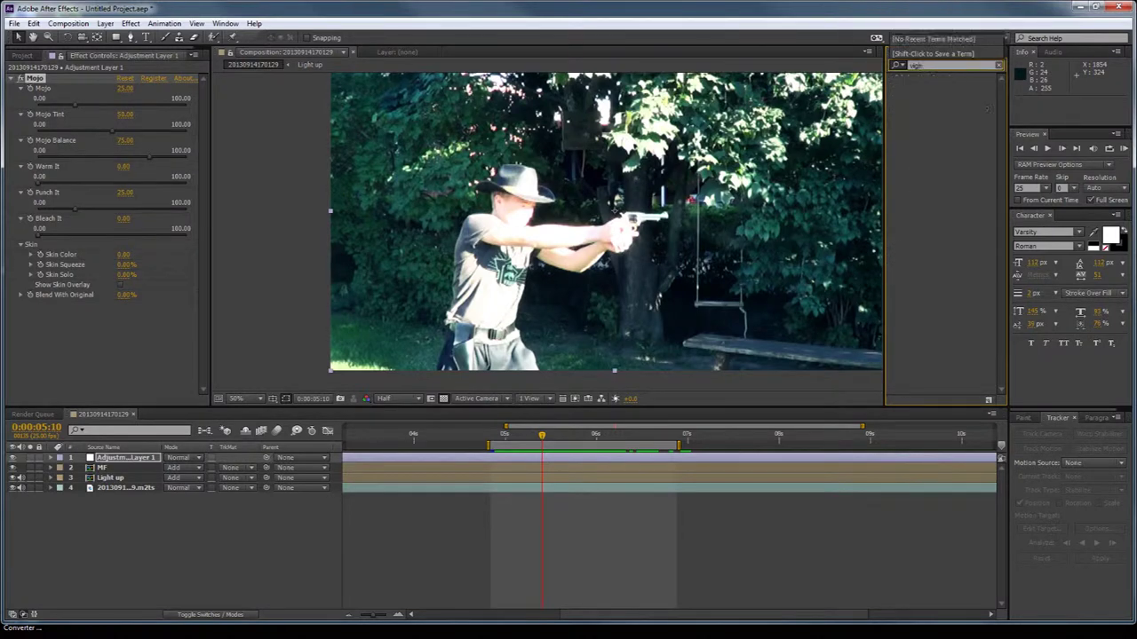
key("BackSpace")
type("n")
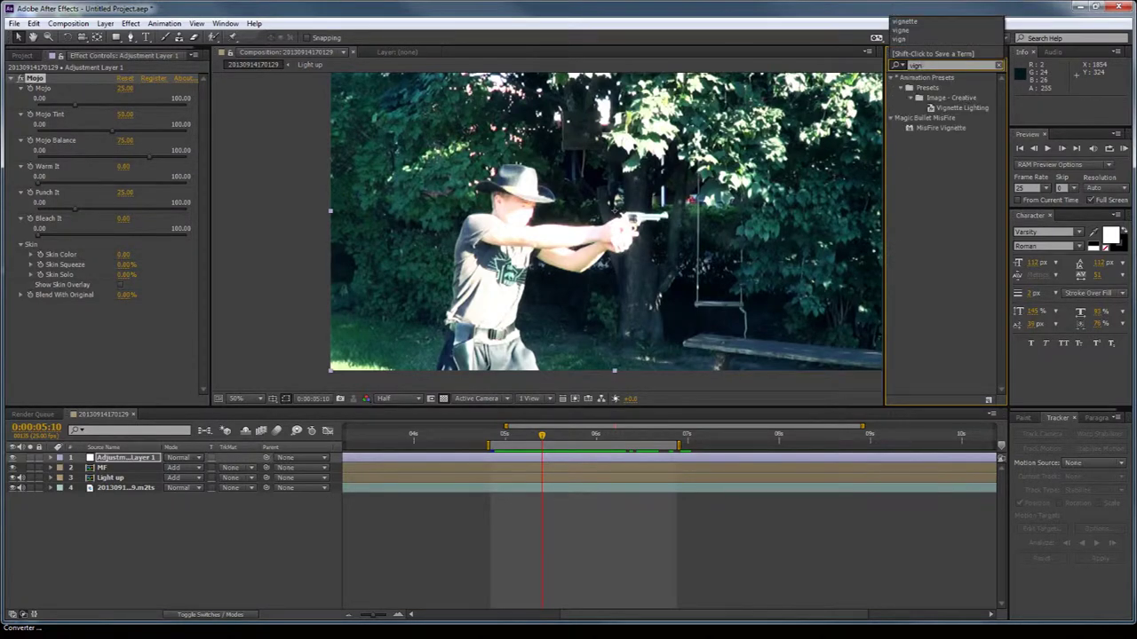
left_click_drag(941, 128, 584, 83)
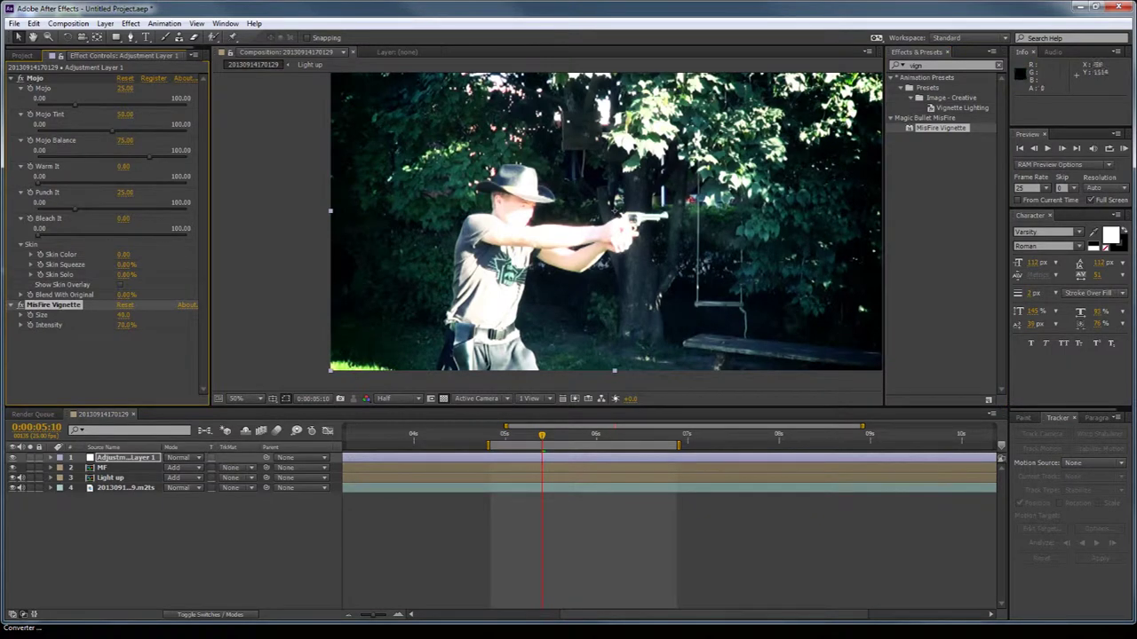
left_click_drag(127, 325, 120, 325)
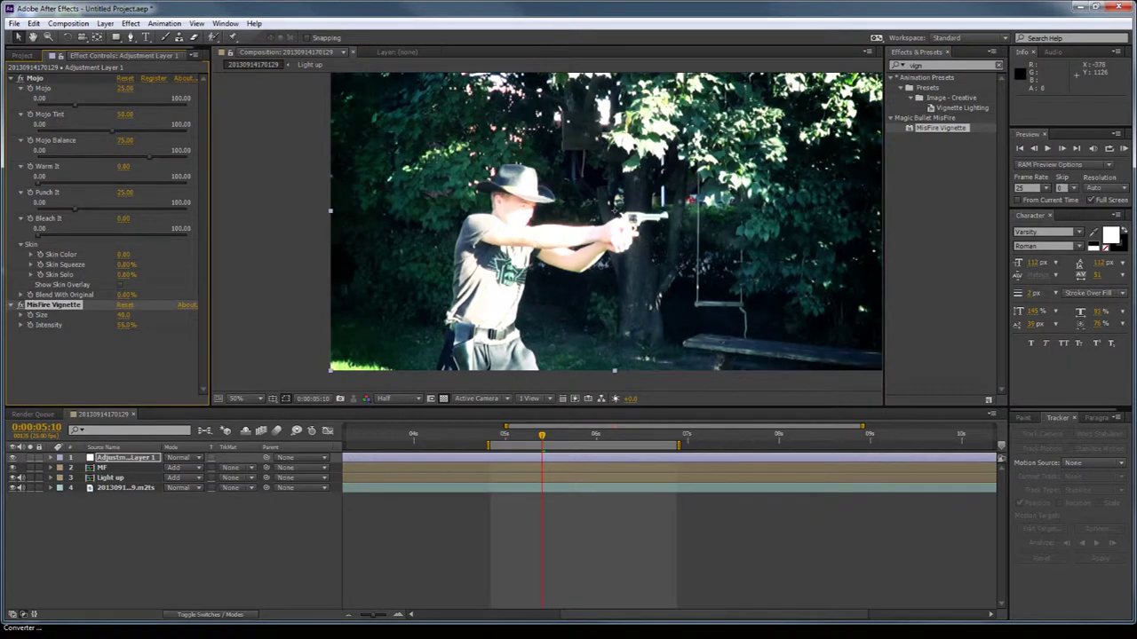
key("KP_0")
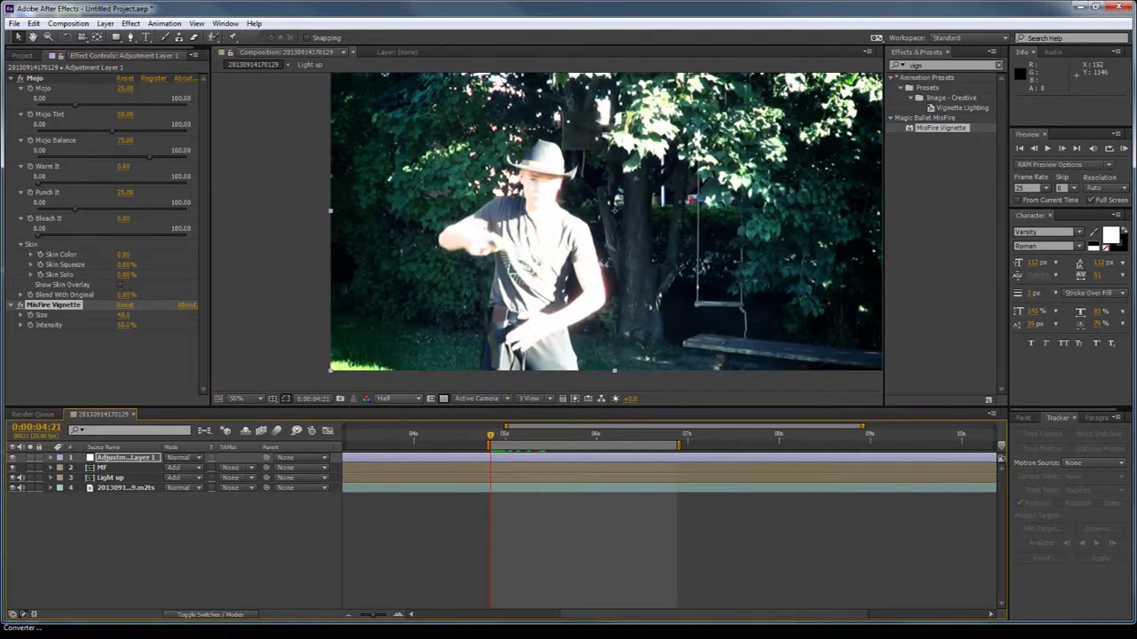
Step: Set the composition view to Full resolution, fit the frame in the viewer, and turn off full-screen RAM preview
left_click(391, 397)
left_click(400, 429)
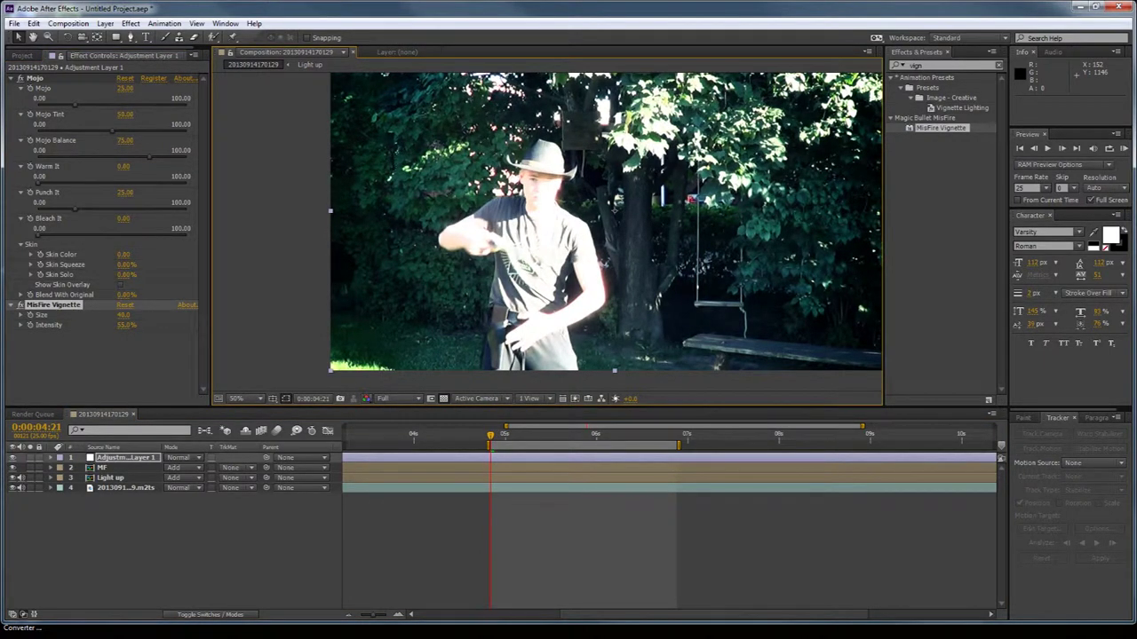
left_click(235, 398)
left_click(257, 424)
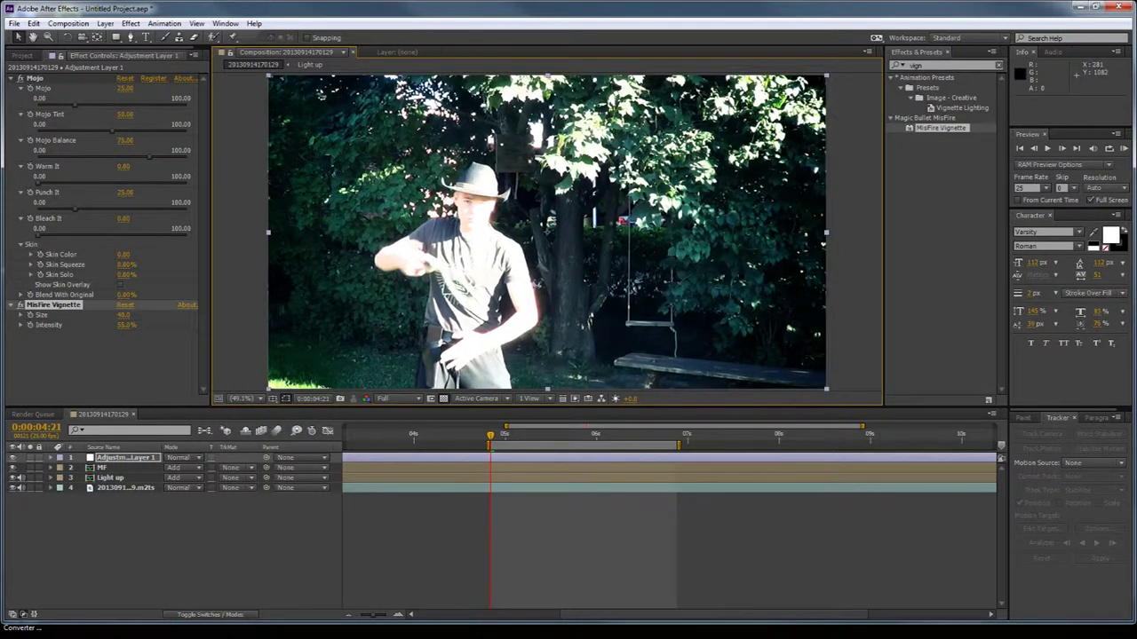
left_click(125, 487)
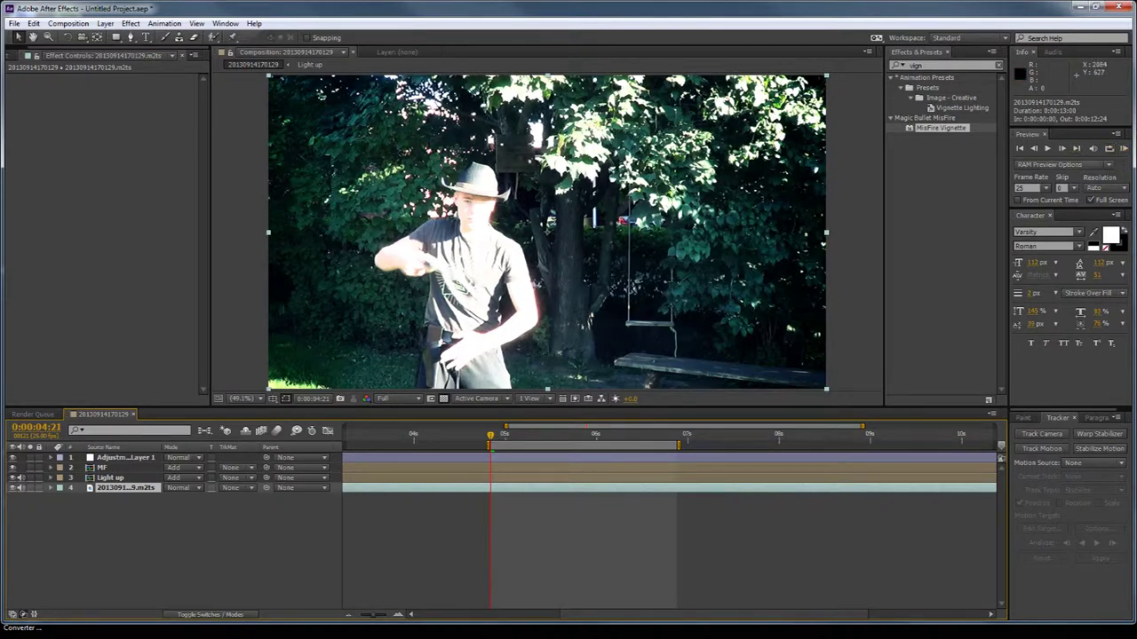
left_click(1090, 200)
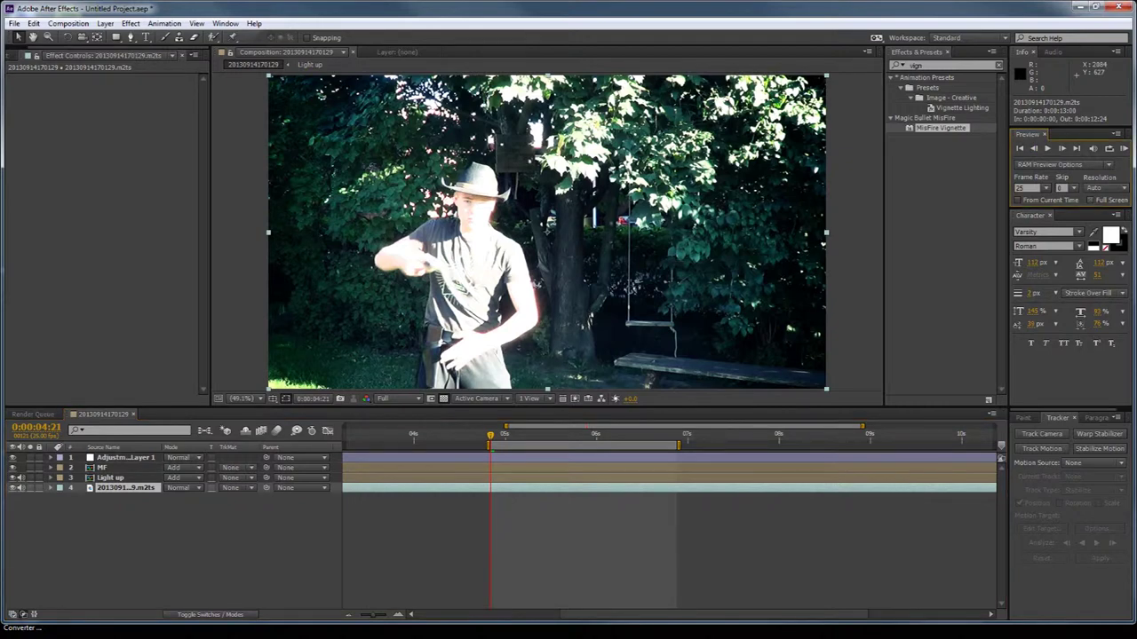